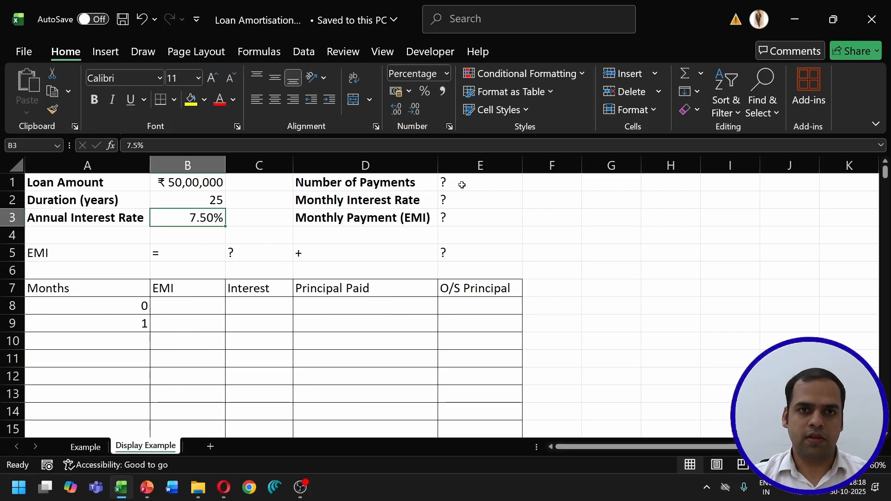
Step: Calculate the number of payments in E1 with the formula =25*12
click(462, 185)
text(=25)
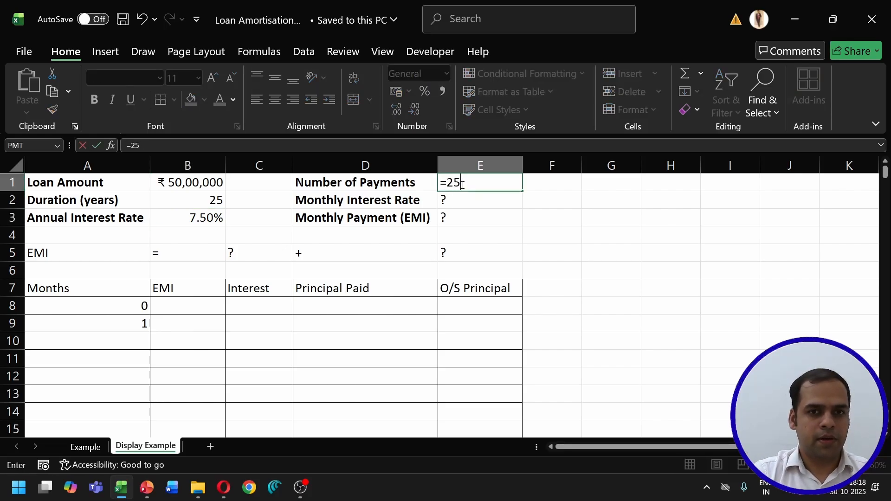
text(*12)
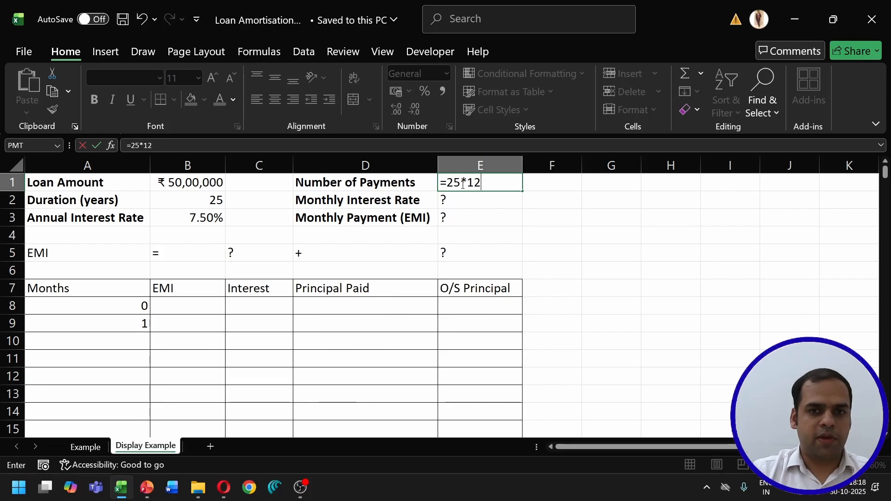
key(ctrl+Return)
Step: Calculate the monthly interest rate in E2 by dividing the annual rate by 12 with =B3/12
key(Down)
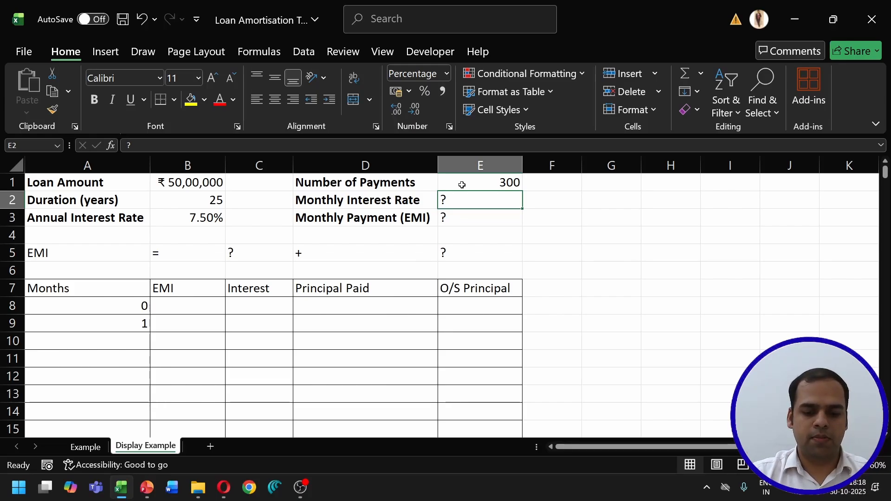
text(=)
key(Down)
key(Down)
key(Left)
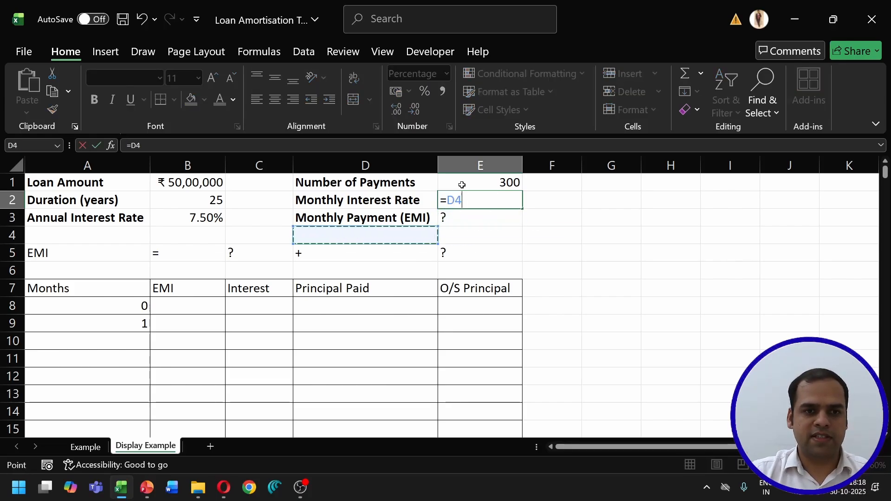
key(Left)
key(Left)
key(Up)
text(/12)
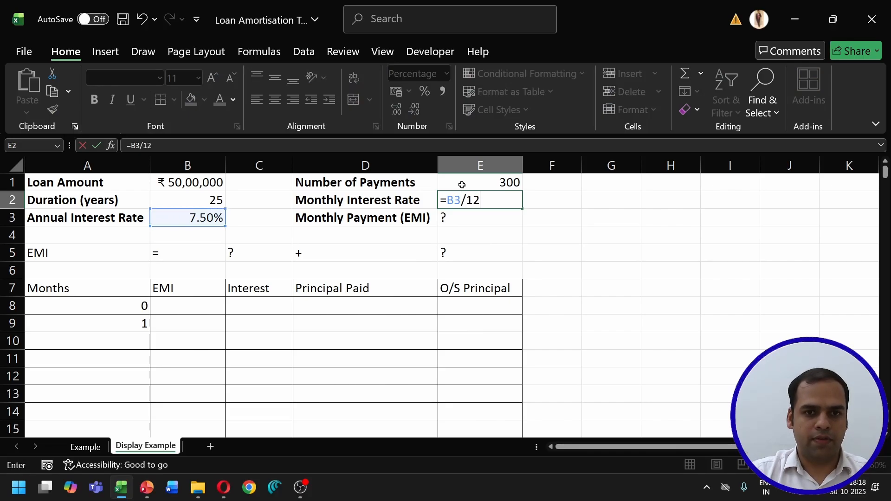
key(ctrl+Return)
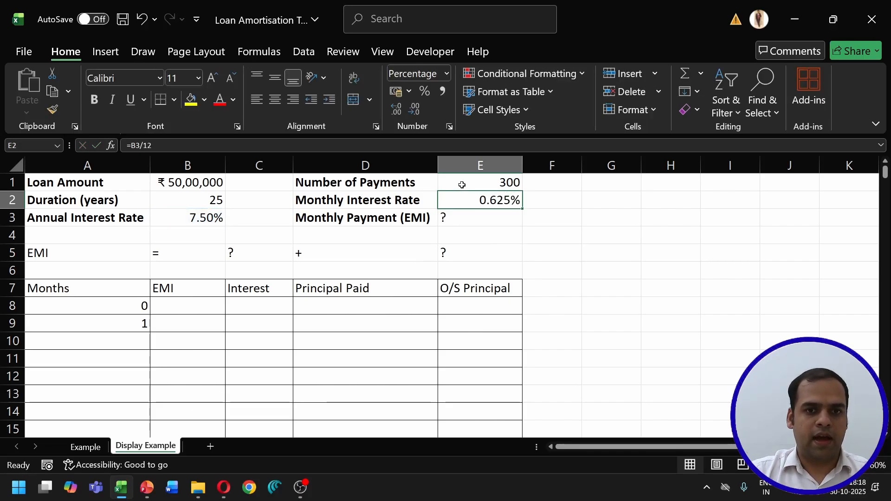
Step: Calculate the monthly payment (EMI) in E3 with the formula =PMT(E2,E1,B1,0,0)
key(Down)
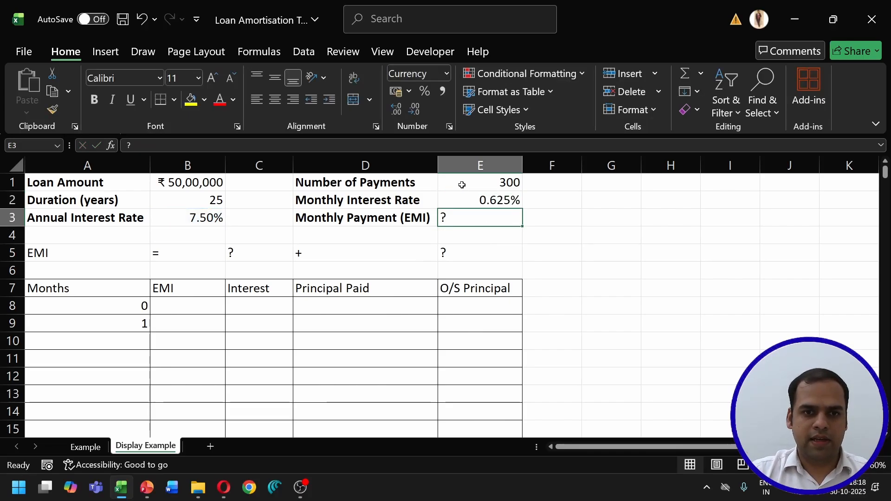
text(=)
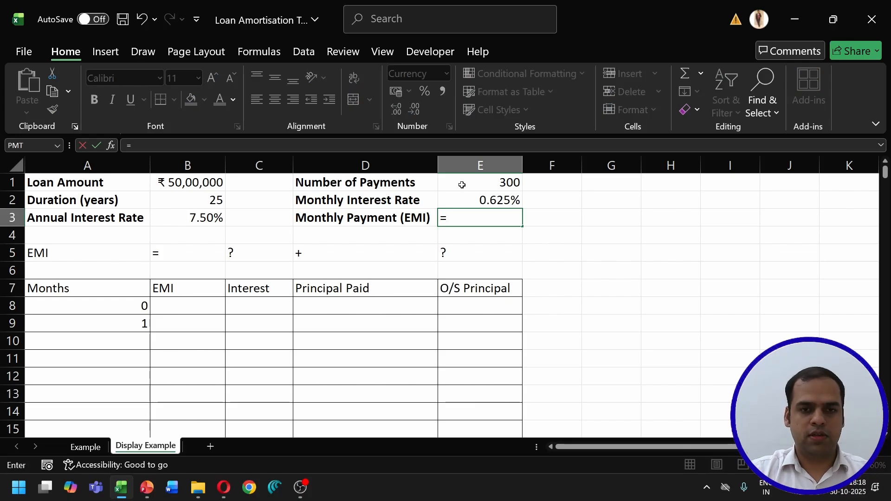
text(pmt)
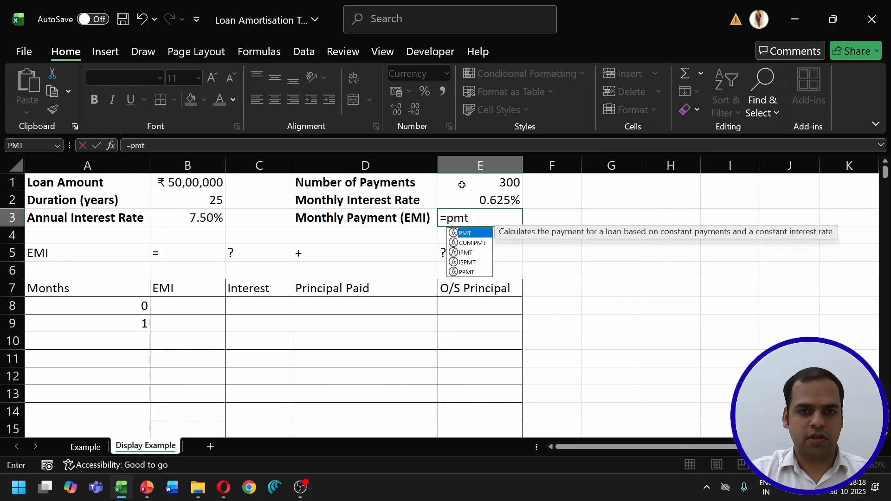
key(Tab)
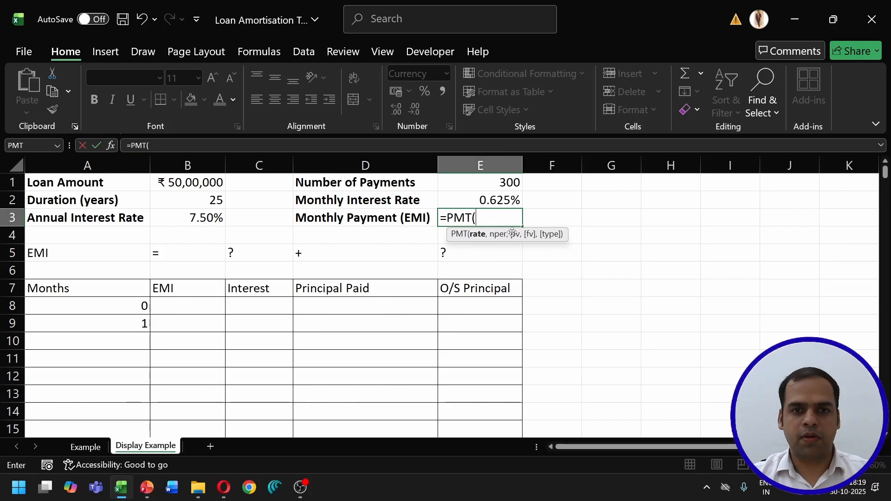
click(500, 200)
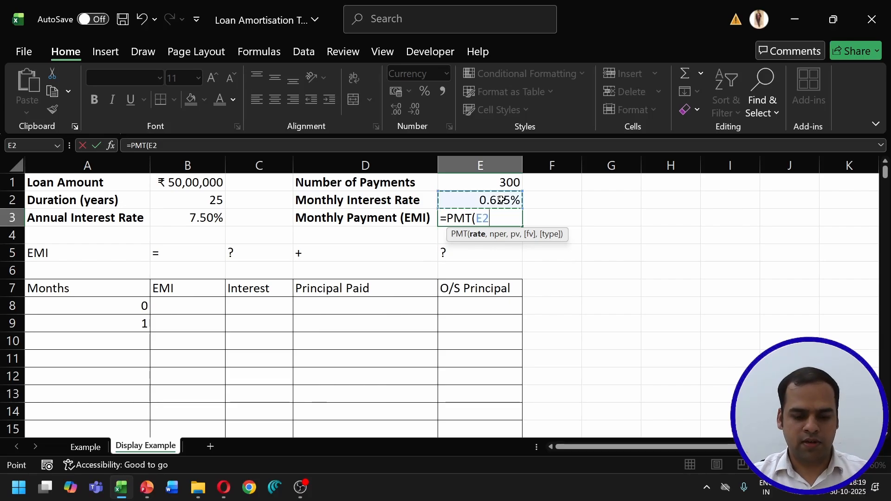
text(,)
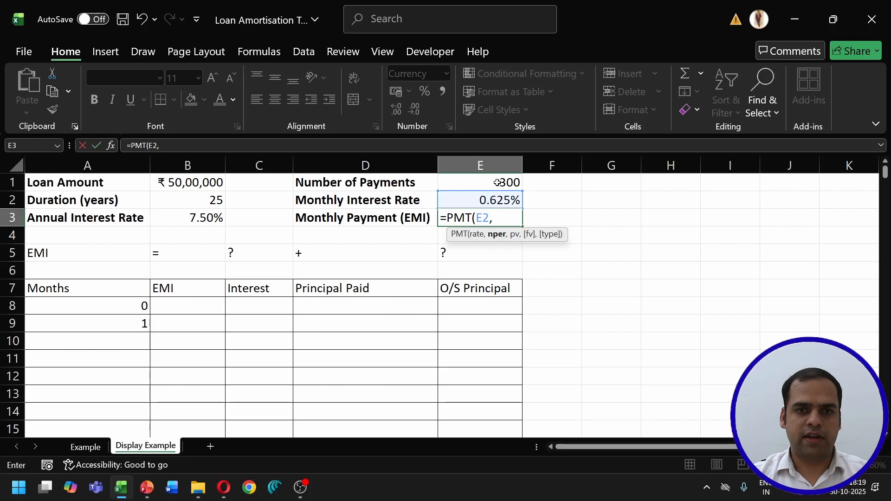
click(496, 183)
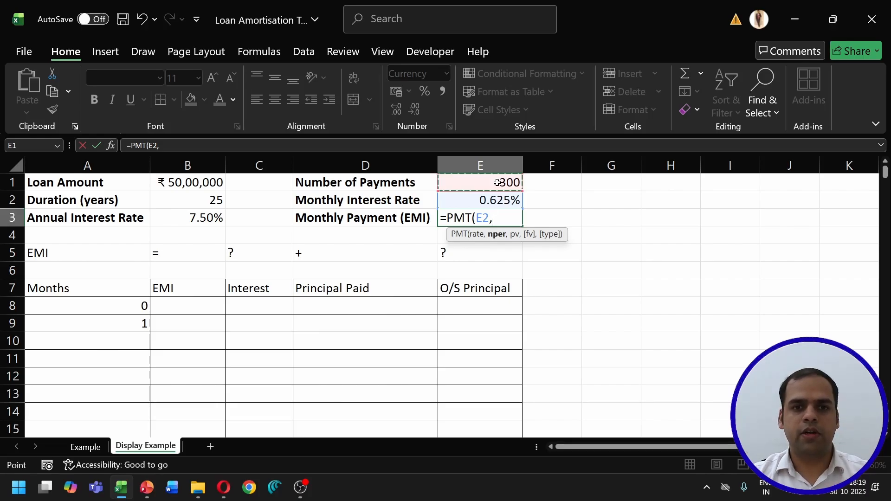
text(,)
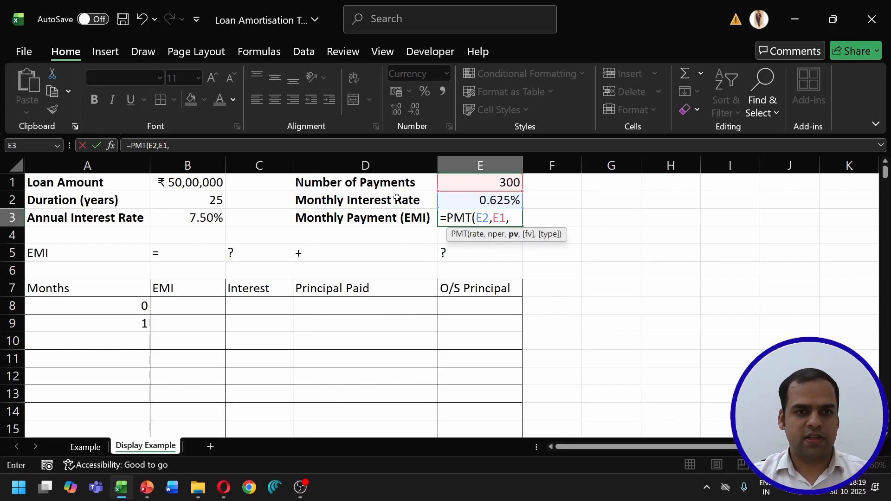
click(205, 185)
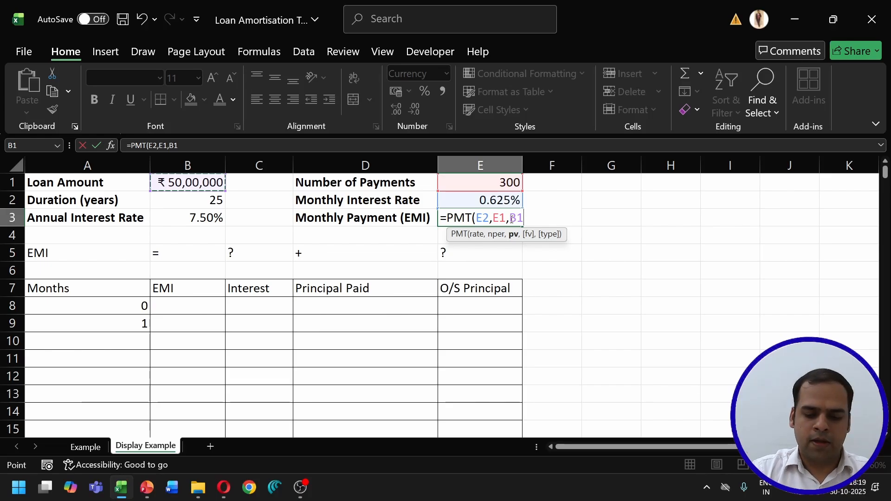
text(,)
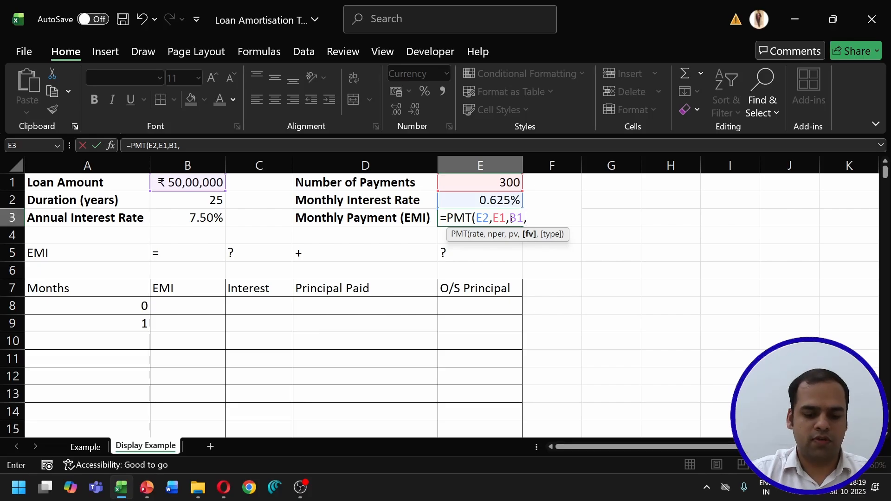
text(0,)
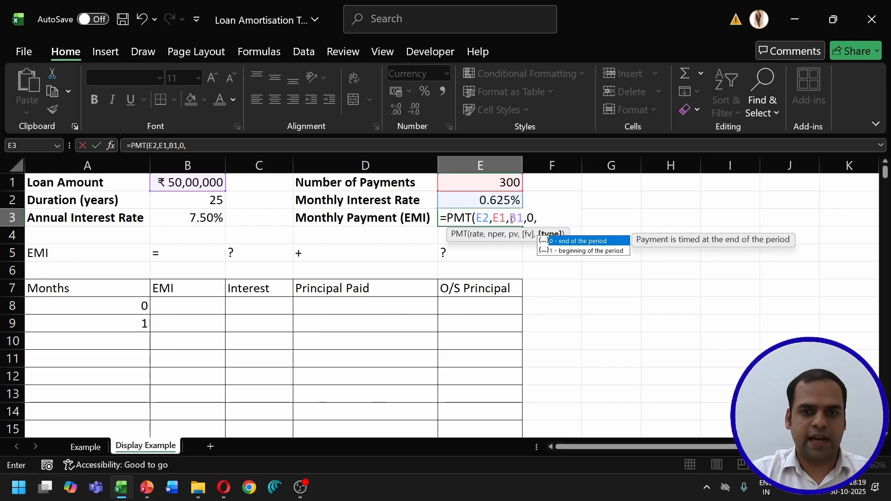
text(0)
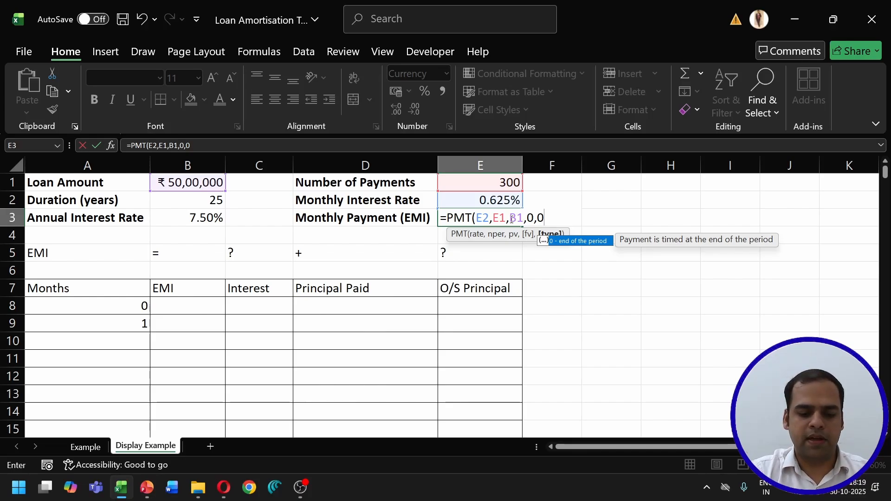
text())
key(Return)
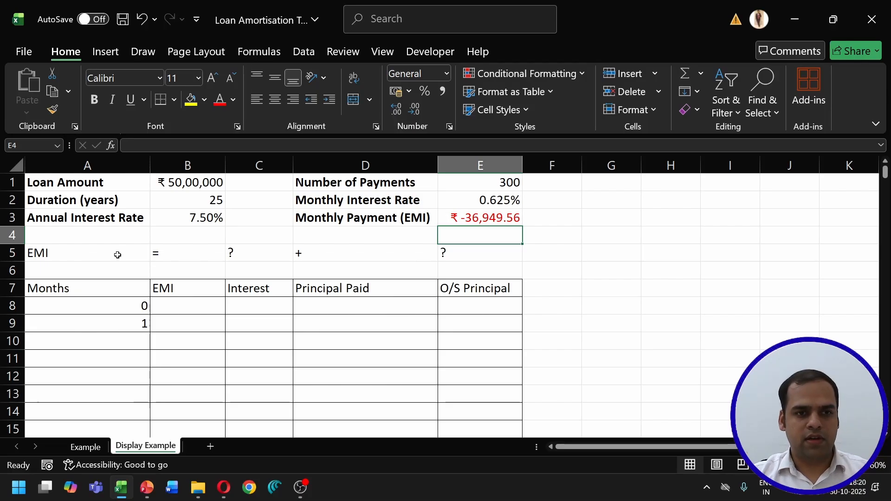
Step: Replace the question mark in C5 with "Principal Repayment", split over two lines within the cell
click(245, 256)
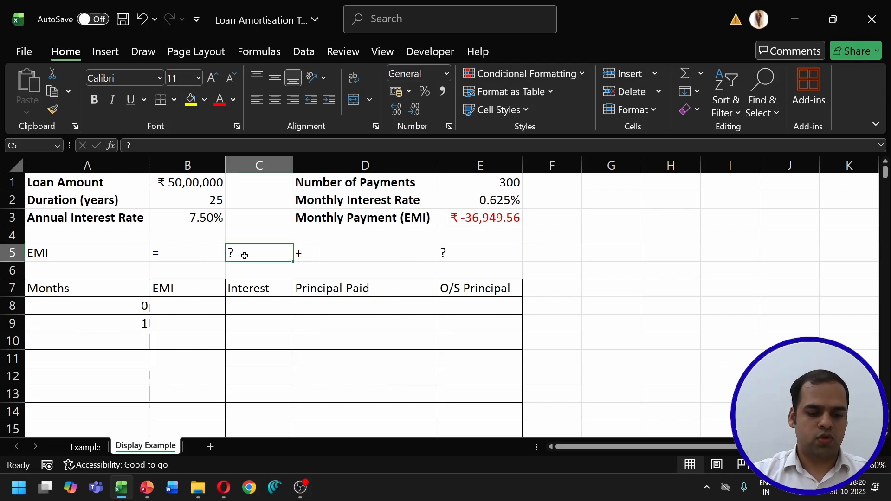
text(Pri)
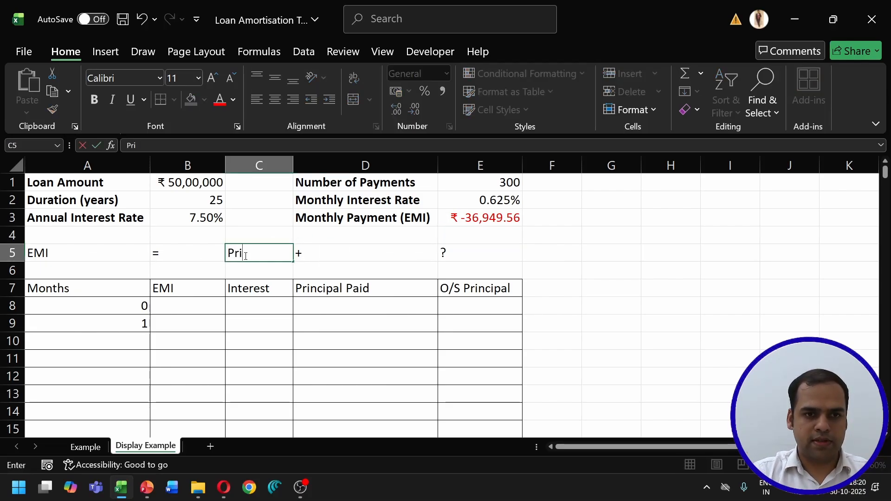
text(nic)
key(BackSpace)
text(cipal)
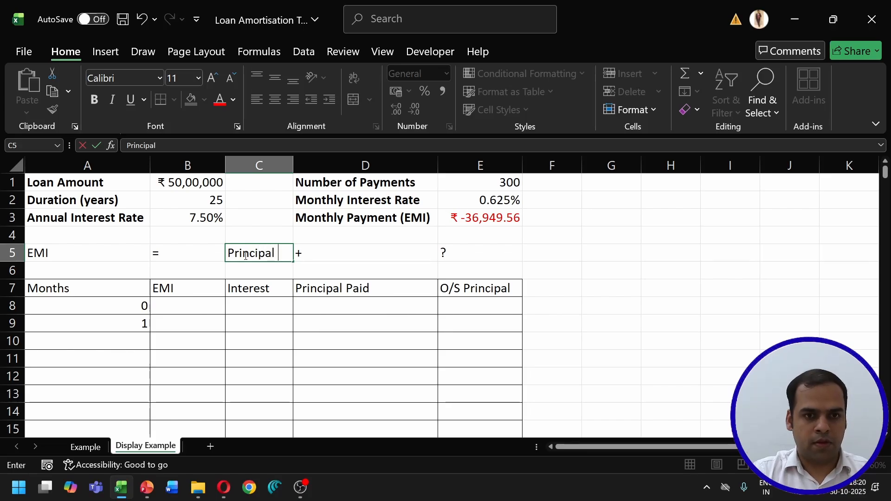
key(alt+Return)
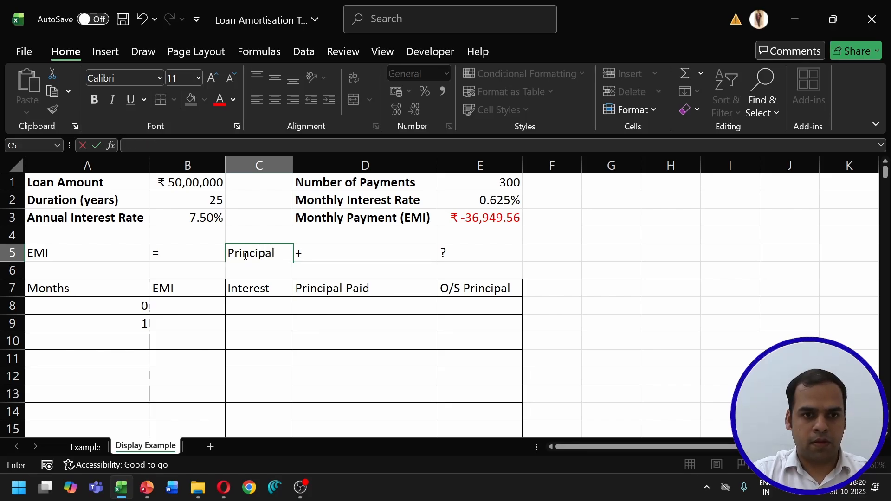
text(R)
text(epay)
key(BackSpace)
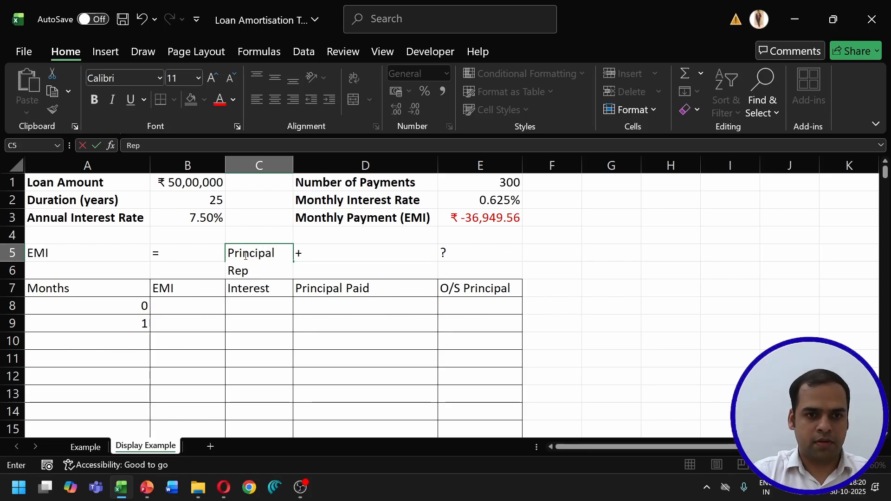
text(ayment)
key(Tab)
Step: Replace the question mark in E5 with "Interest Payment" to complete the EMI breakdown
key(Tab)
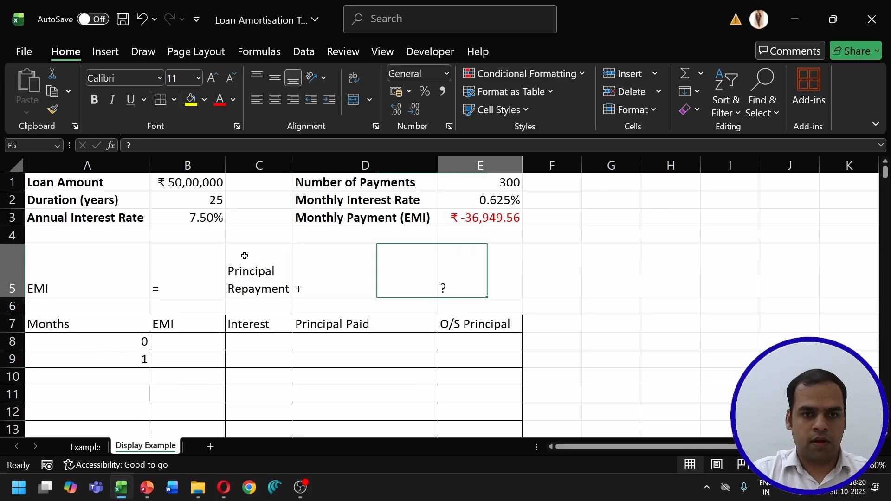
text(Inte)
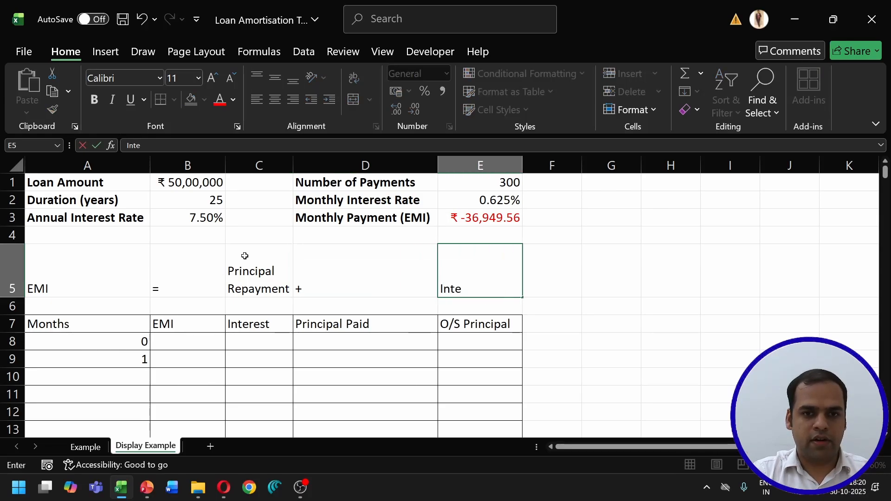
text(rest Pay)
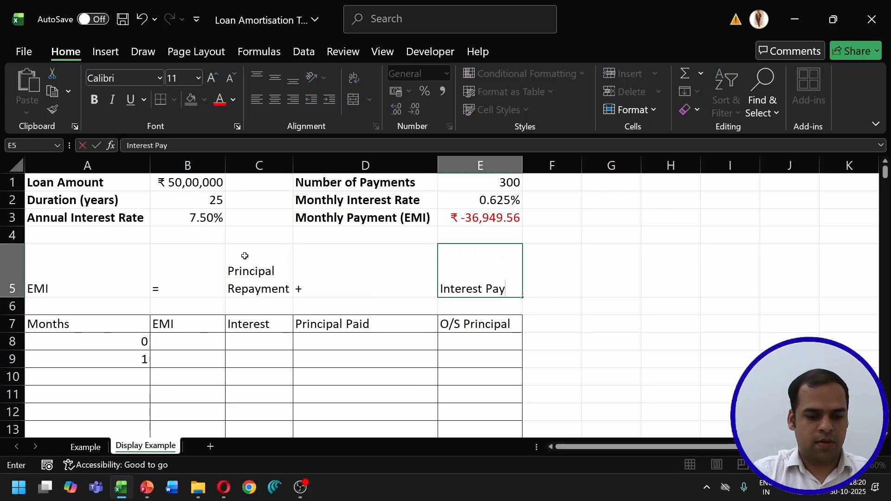
text(ment)
key(ctrl+Return)
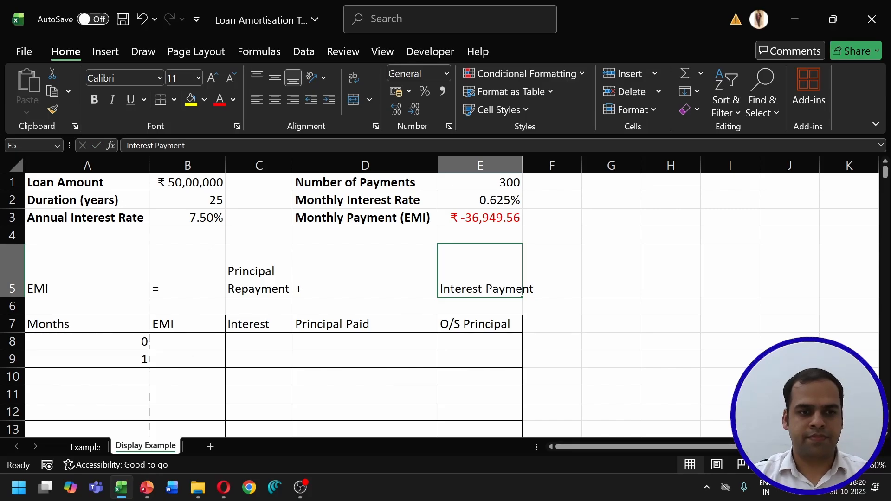
scroll(105, 302, down, 1)
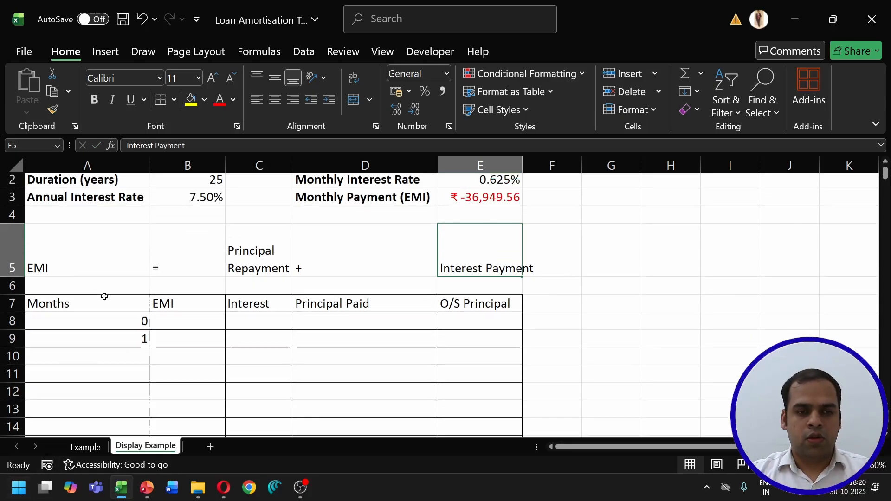
scroll(105, 297, up, 1)
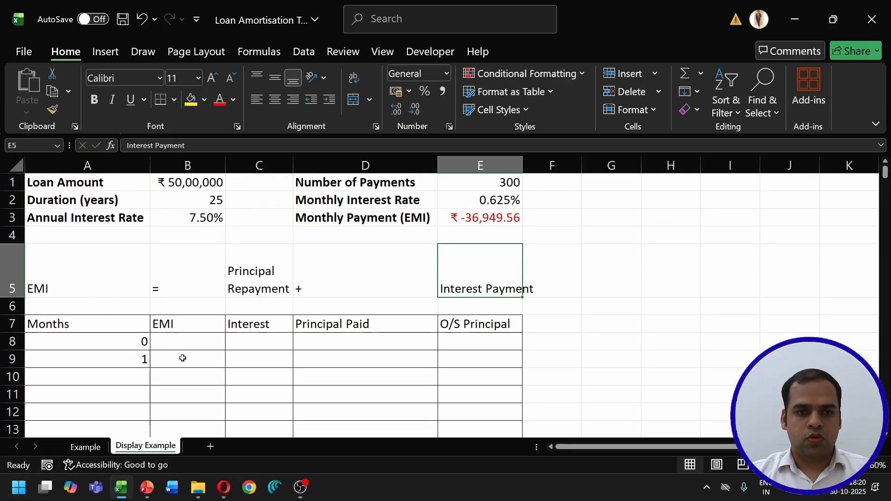
click(72, 325)
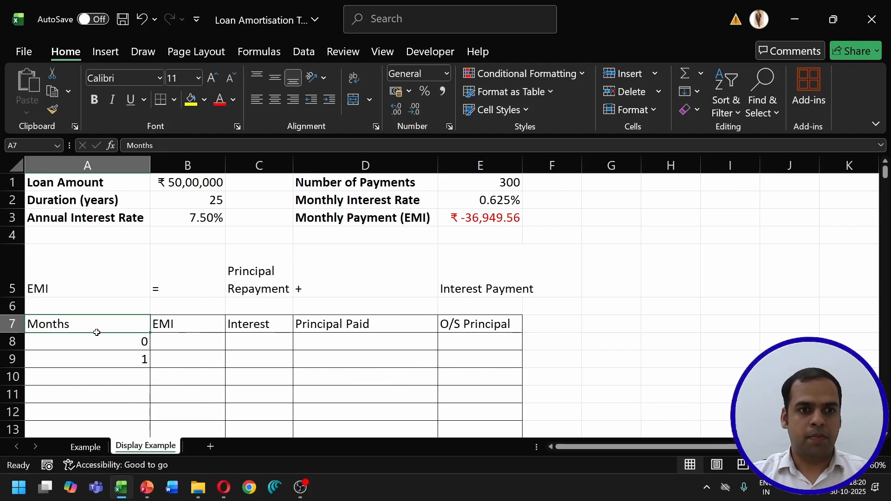
drag(97, 333, 99, 359)
click(169, 324)
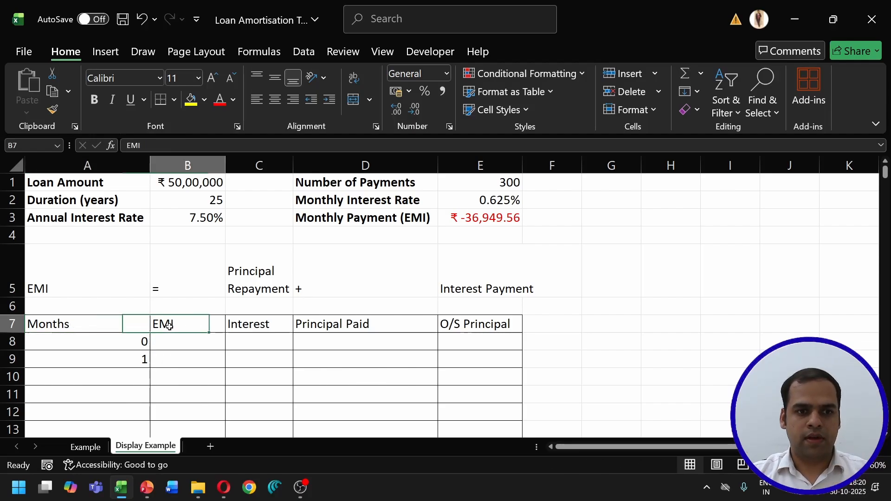
click(238, 325)
Step: Change the header in D7 to "Principal Repaid" and make the table's header row A7:E7 bold
click(329, 327)
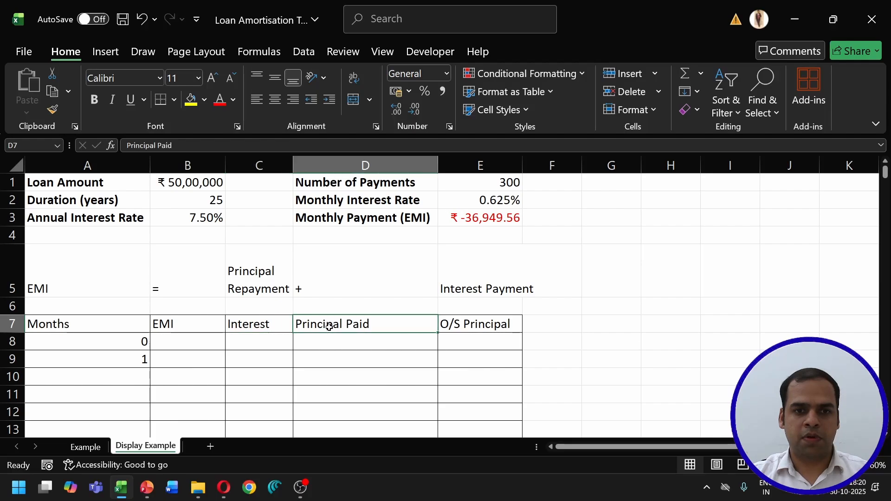
double_click(343, 325)
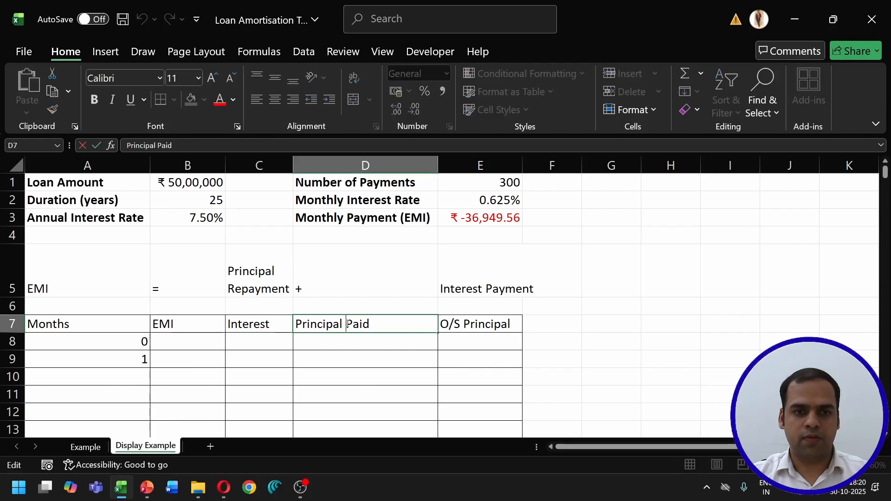
text(Re)
key(Delete)
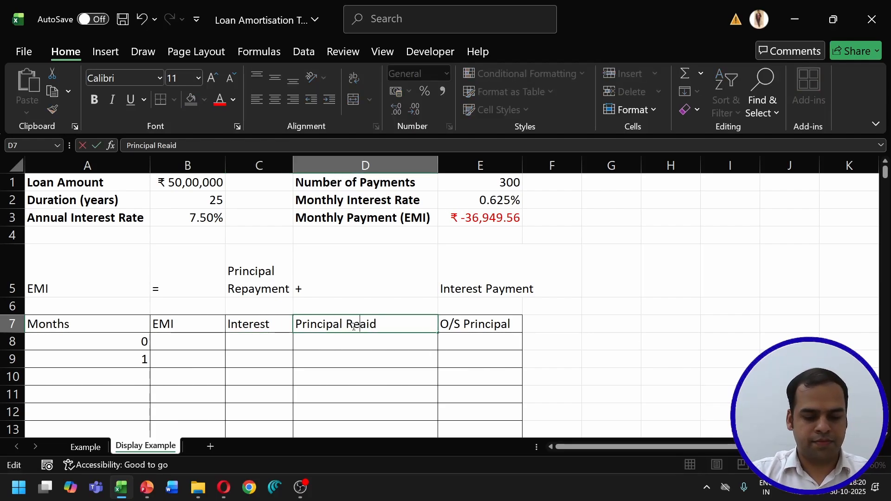
text(p)
key(ctrl+Return)
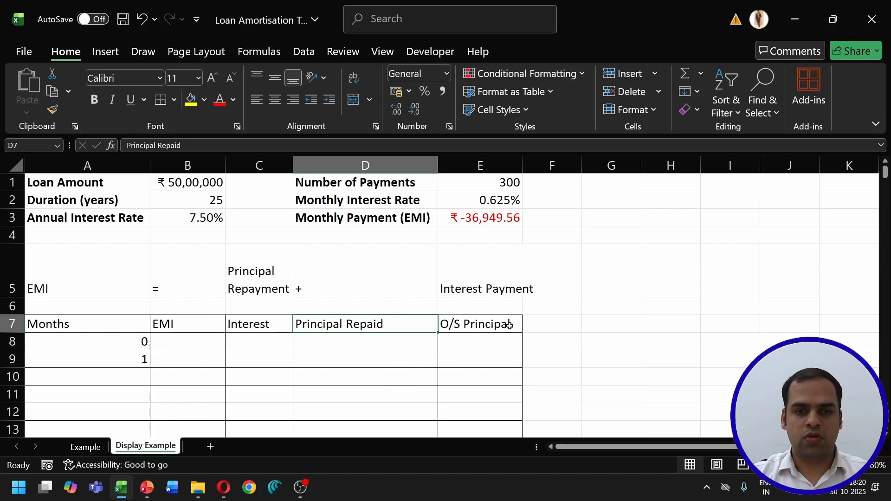
drag(110, 323, 480, 327)
key(ctrl+b)
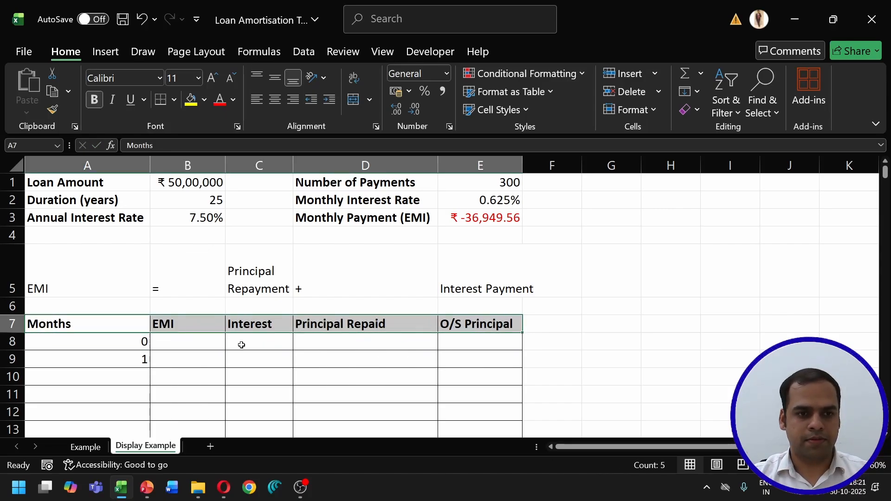
Step: Fill in the month 0 row with a dash for EMI in B8 and =B1 as the outstanding principal in E8
click(184, 343)
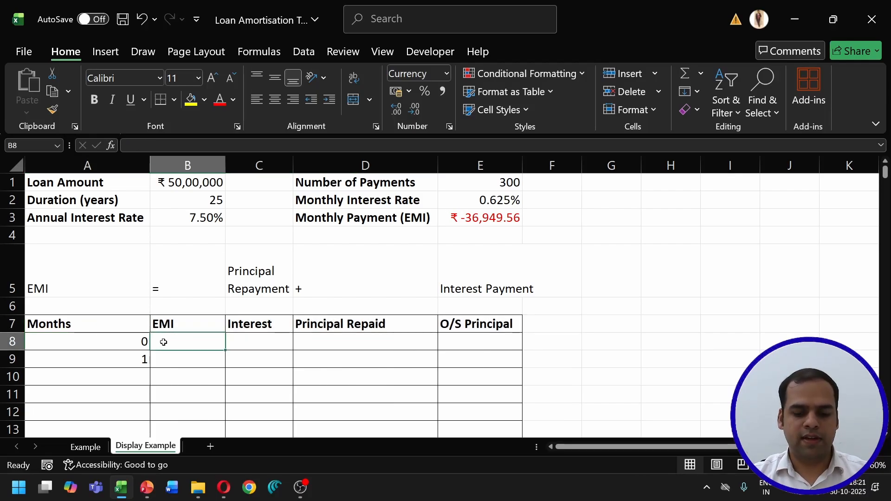
text(-)
key(Tab)
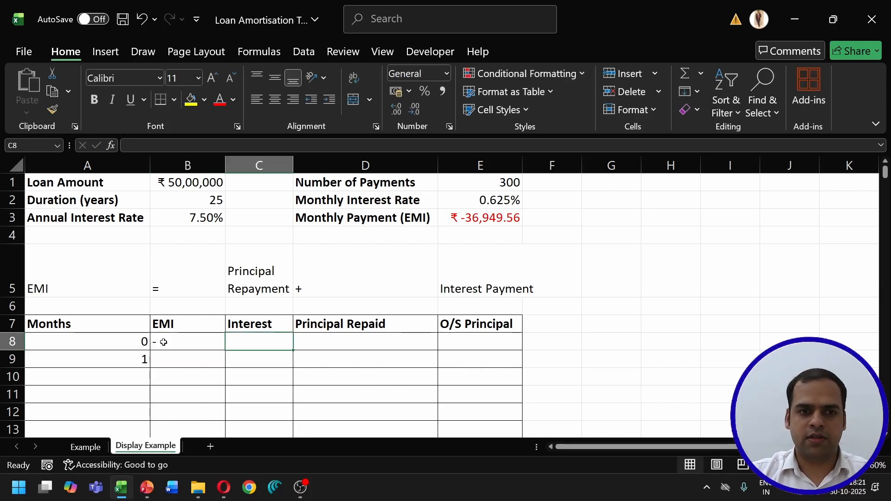
key(Tab)
key(Tab)
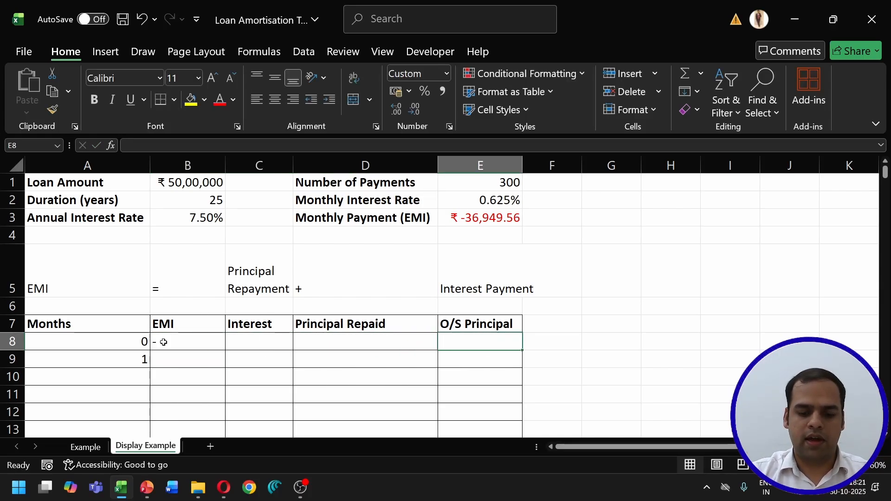
text(=)
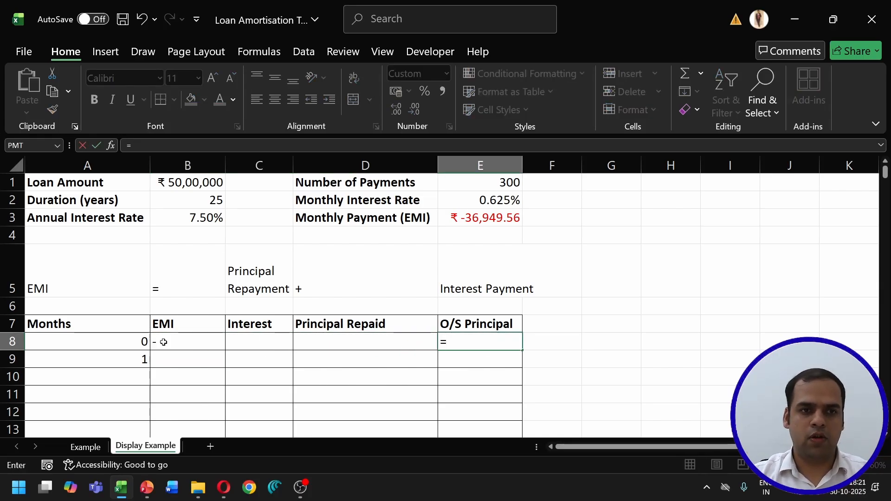
click(186, 181)
key(ctrl+Return)
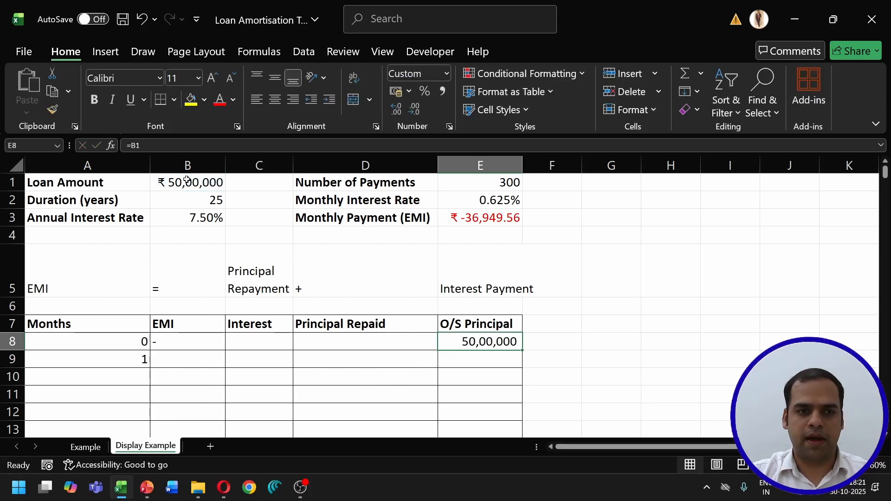
Step: Enter the month 1 EMI in B9 as a positive amount with the absolute-reference formula =-$E$3
key(Down)
key(Down)
key(Left)
key(Left)
key(Left)
key(Up)
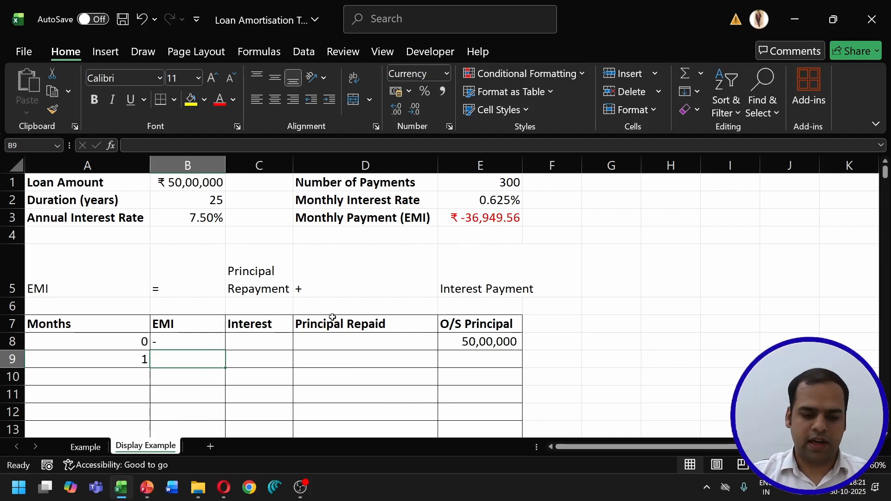
text(=-)
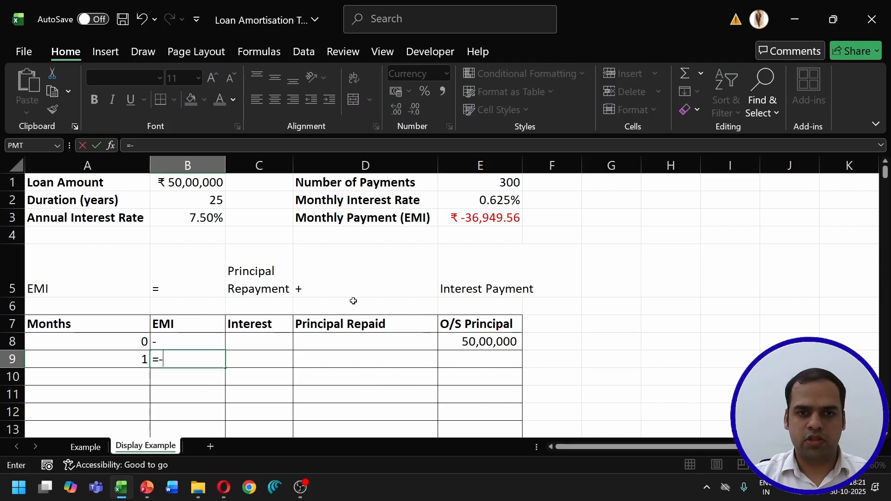
click(499, 219)
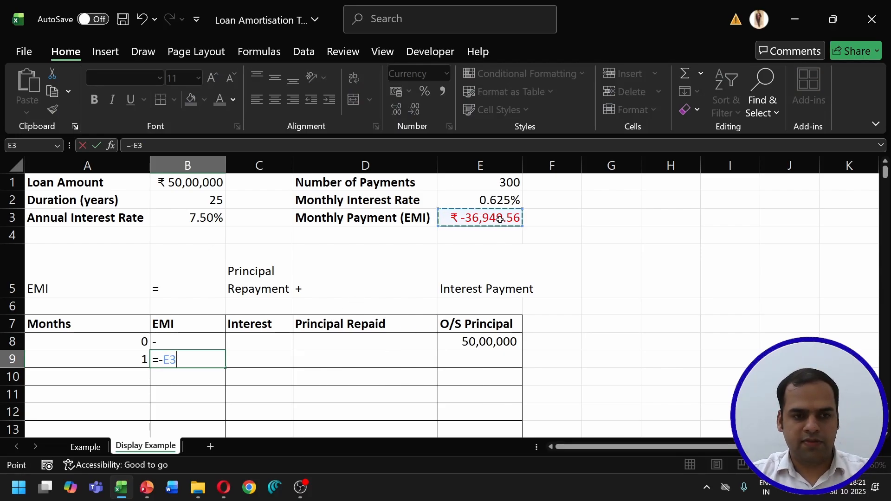
key(F4)
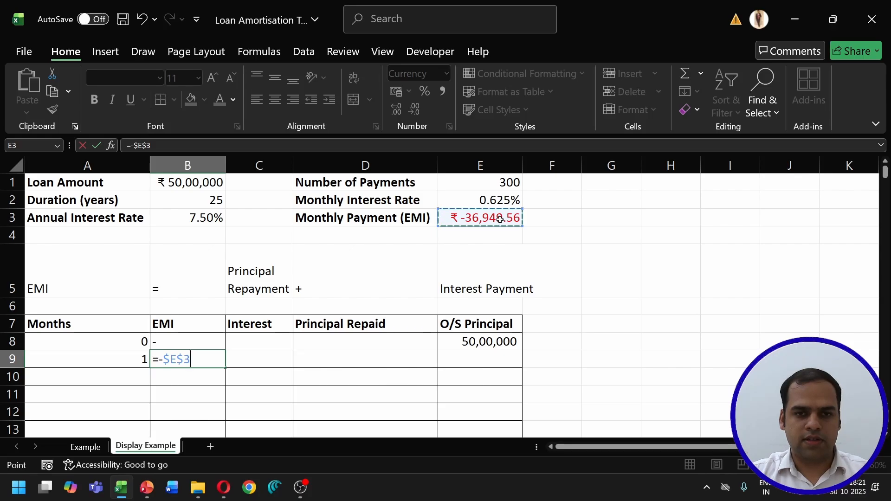
key(ctrl+Return)
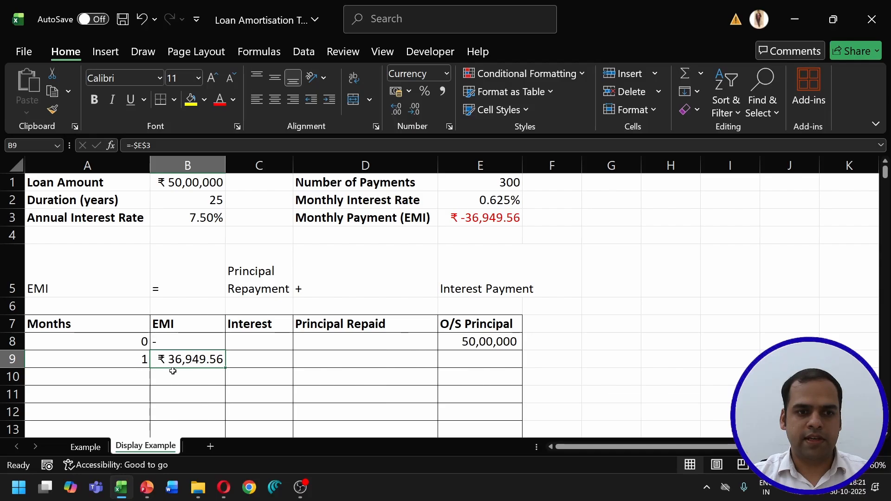
Step: Add a reference note beside the table with "Simple Interest" in H4 and the formula text "P*R*T/100" in J4
click(264, 360)
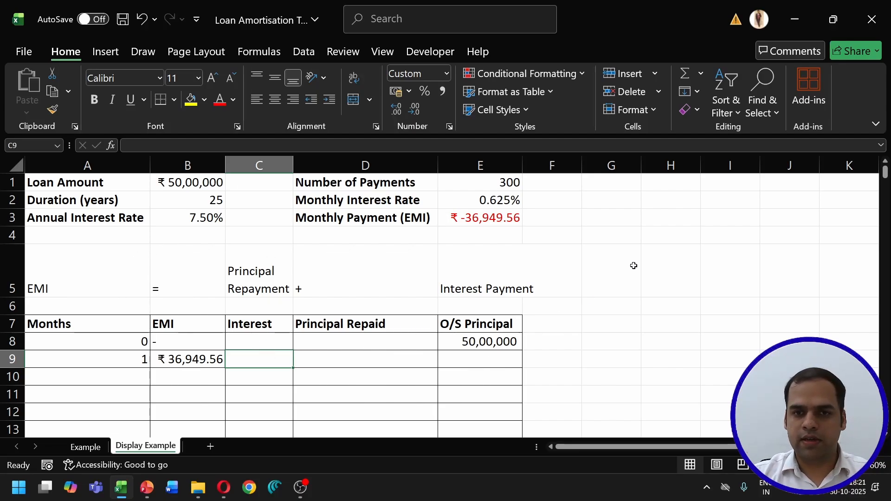
click(665, 247)
click(665, 235)
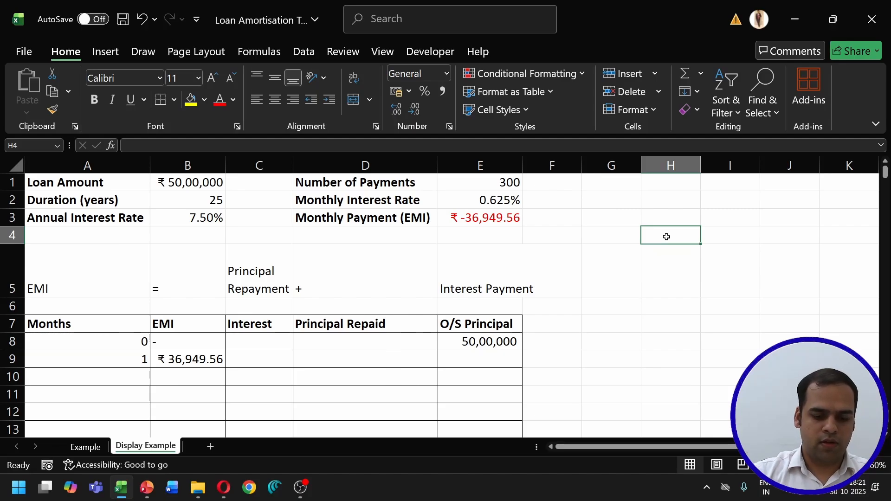
text(Simple Interest)
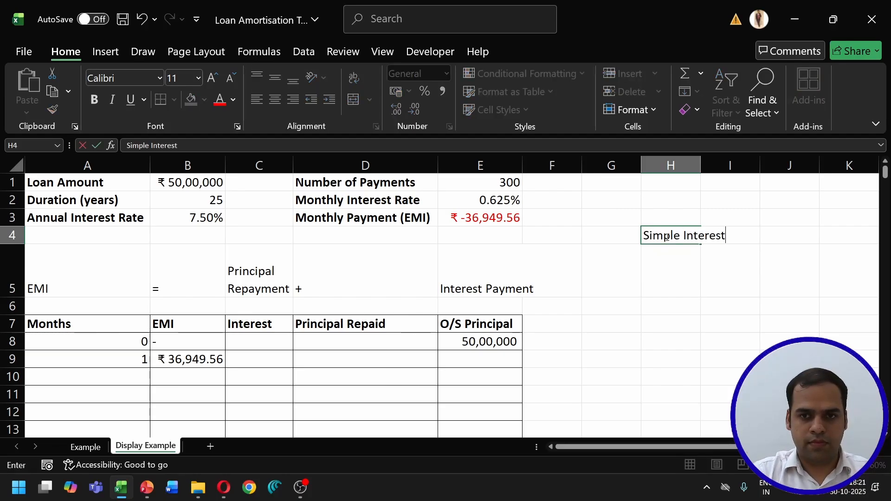
key(Tab)
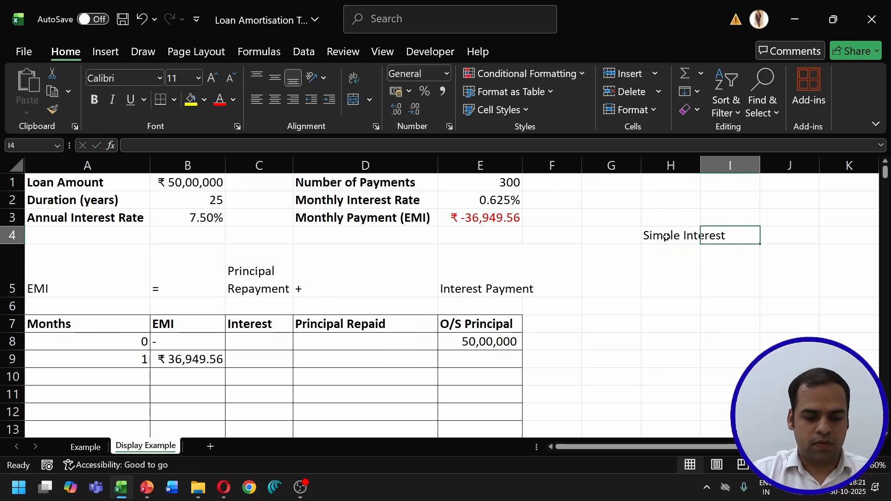
key(Tab)
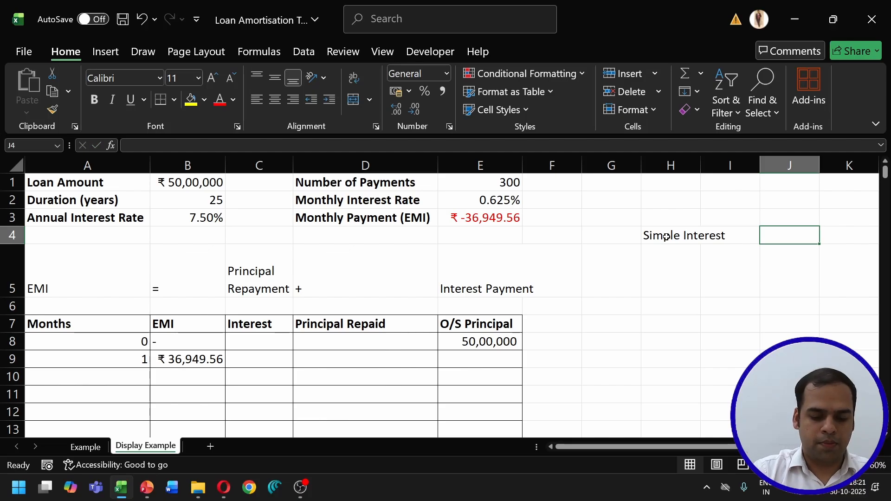
text(P*R)
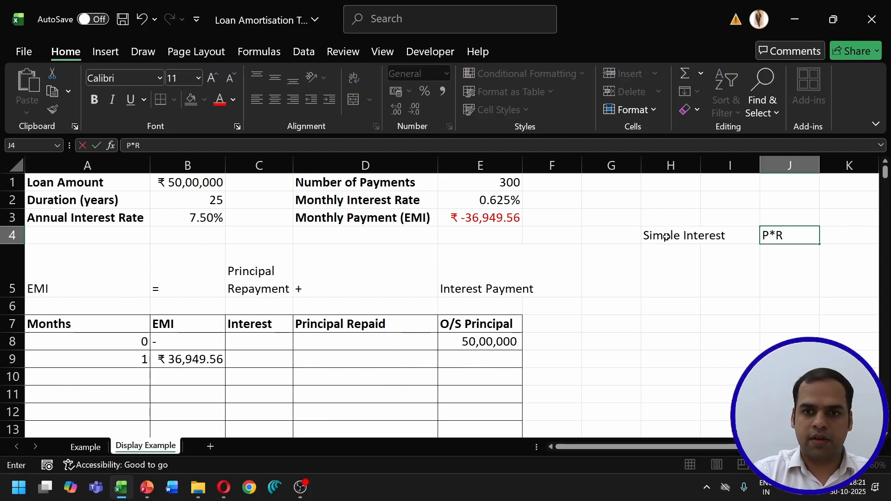
text(*T/12)
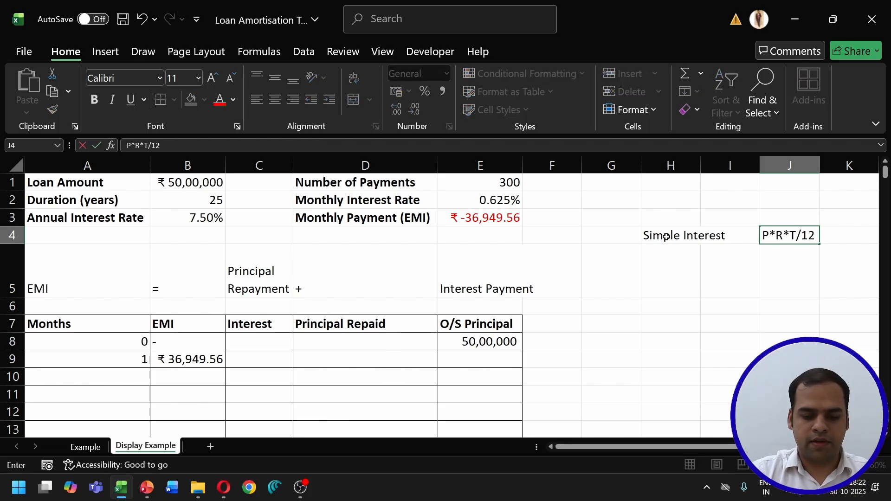
key(BackSpace)
text(00)
key(ctrl+Return)
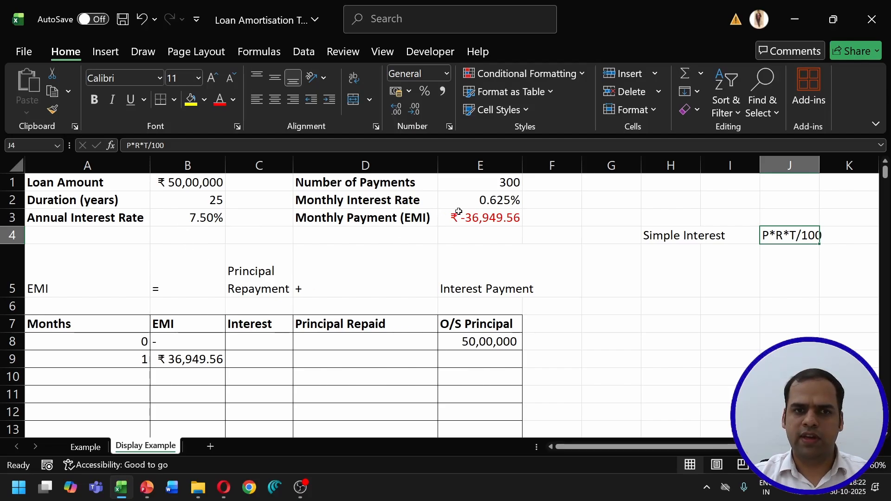
Step: Calculate the month 1 interest in C9 from the outstanding principal and fixed monthly rate with =E8*$E$2
click(278, 359)
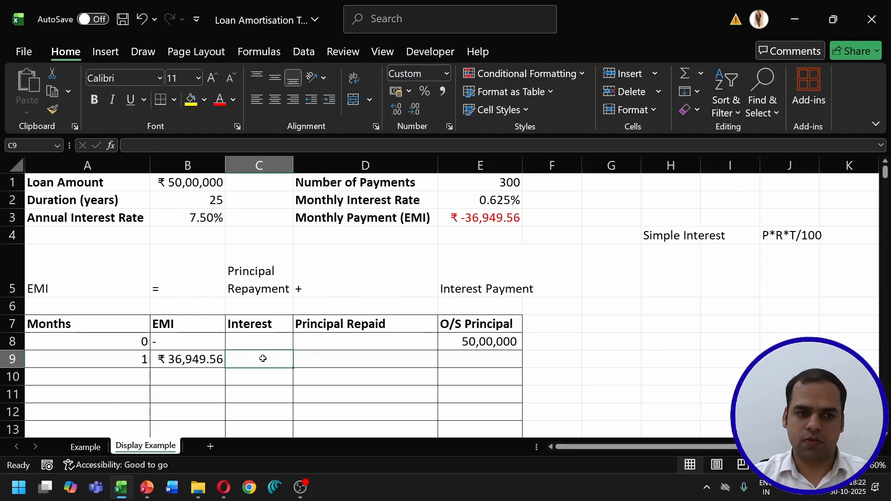
text(=)
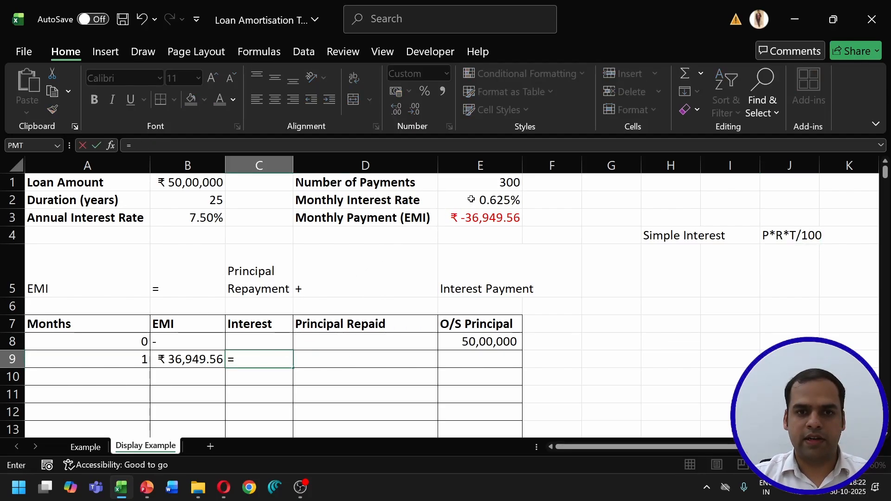
click(485, 342)
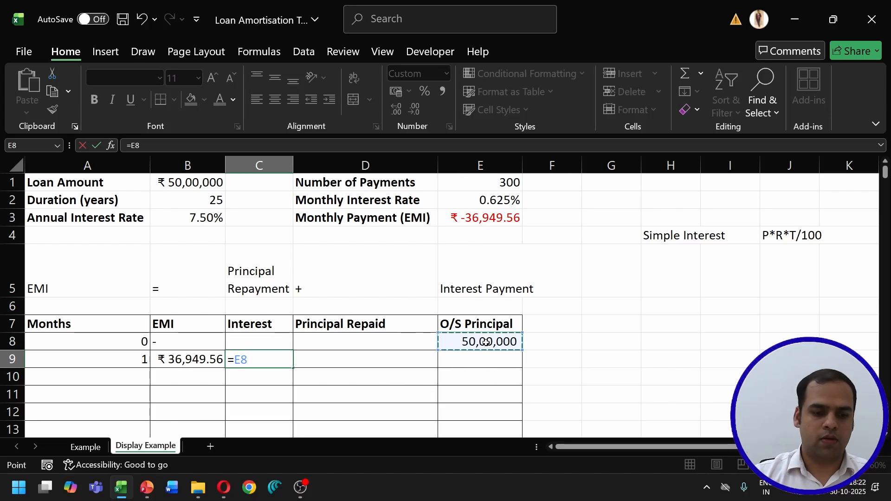
text(*)
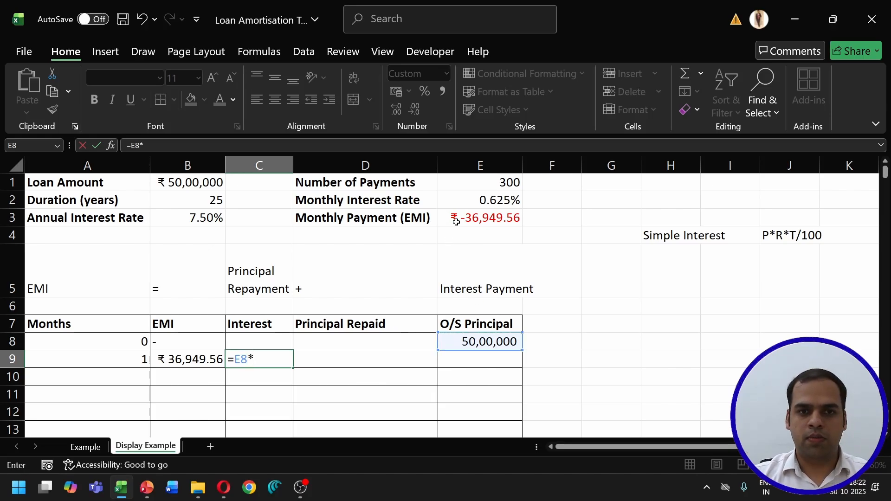
click(482, 201)
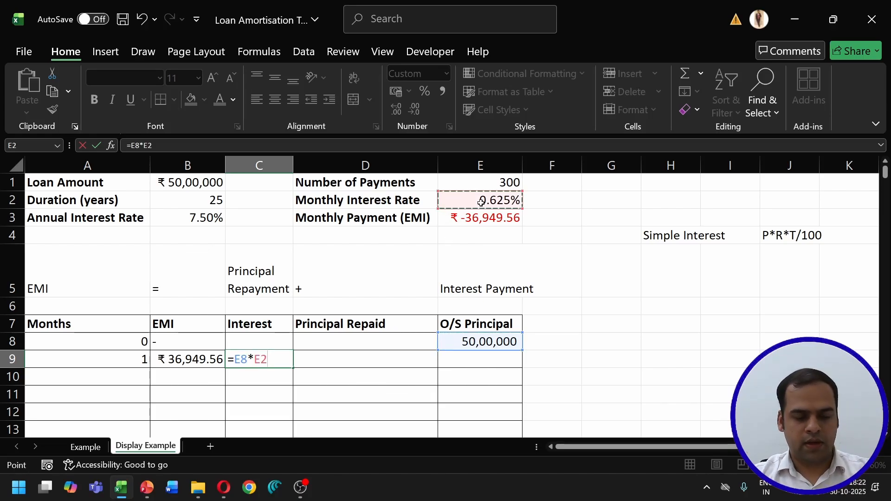
key(F4)
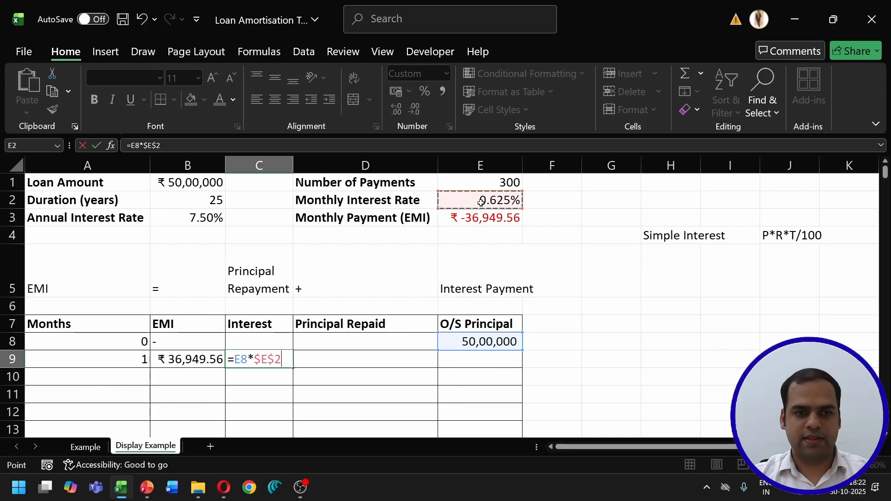
key(ctrl+Return)
Step: Calculate the month 1 principal repaid in D9 by subtracting the interest from the EMI with =B9-C9
key(Right)
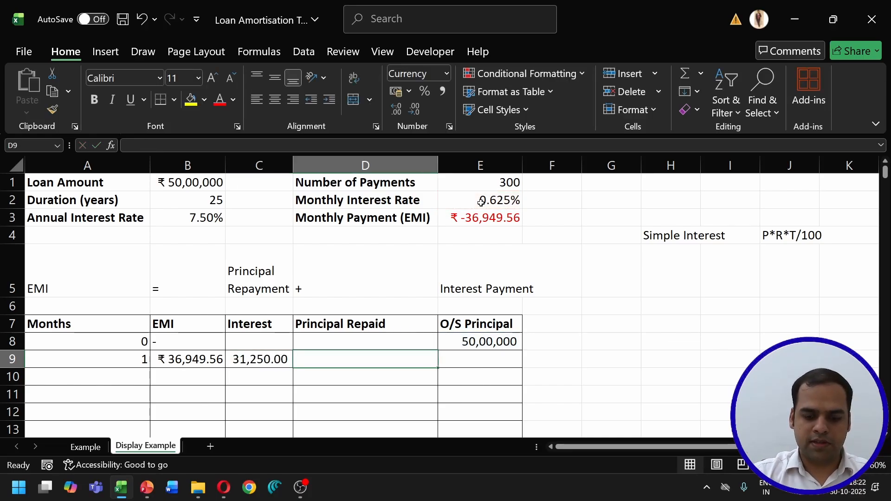
text(=)
key(Left)
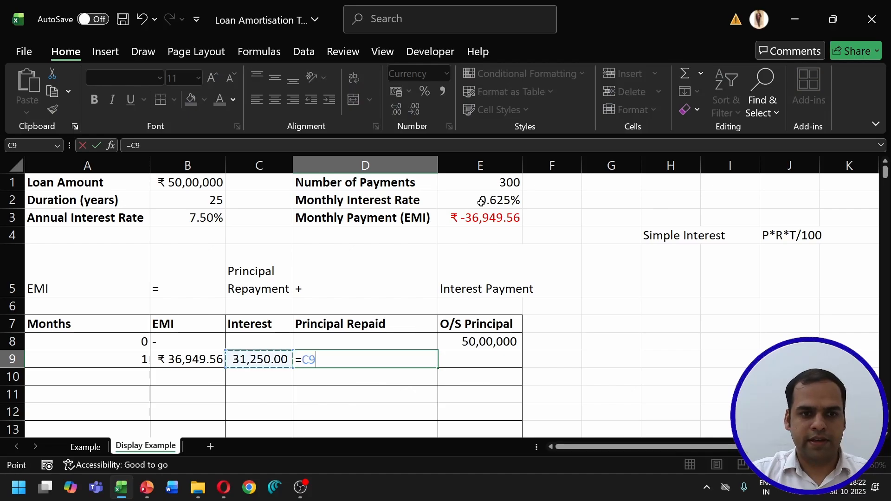
key(Left)
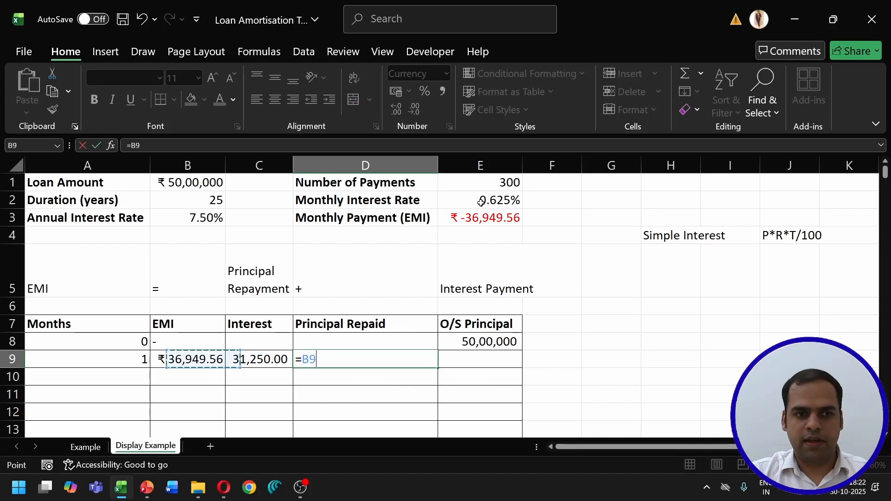
text(=)
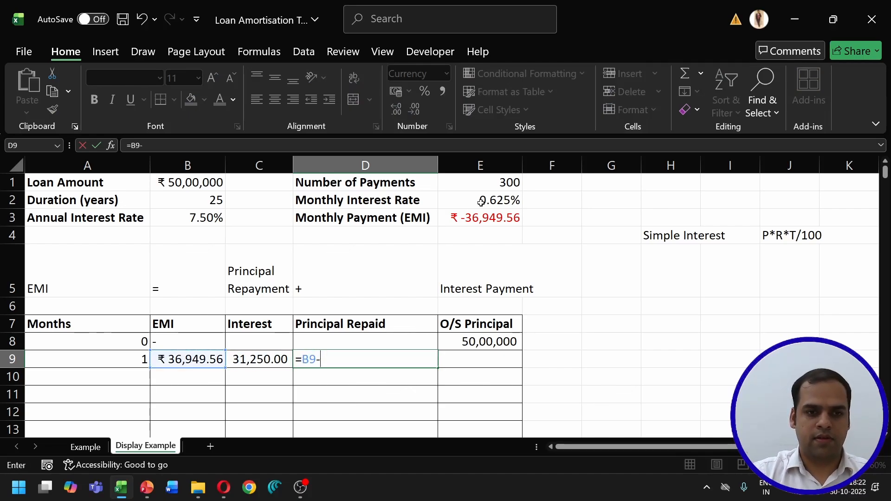
key(Left)
key(ctrl+Return)
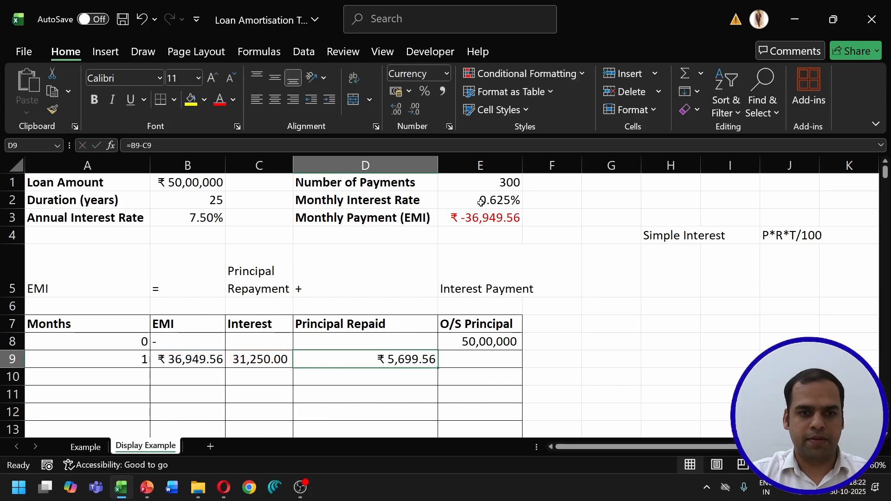
key(Right)
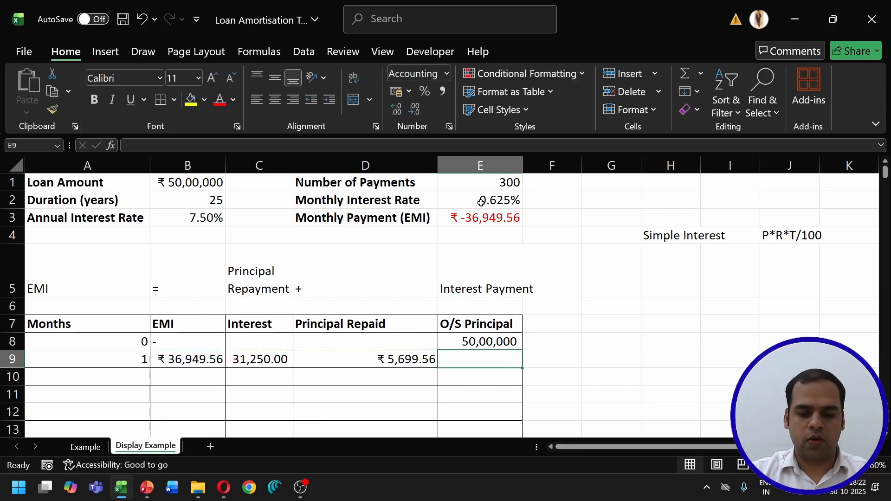
Step: Calculate the month 1 outstanding principal in E9 by subtracting the principal repaid from the previous balance with =E8-D9
text(=)
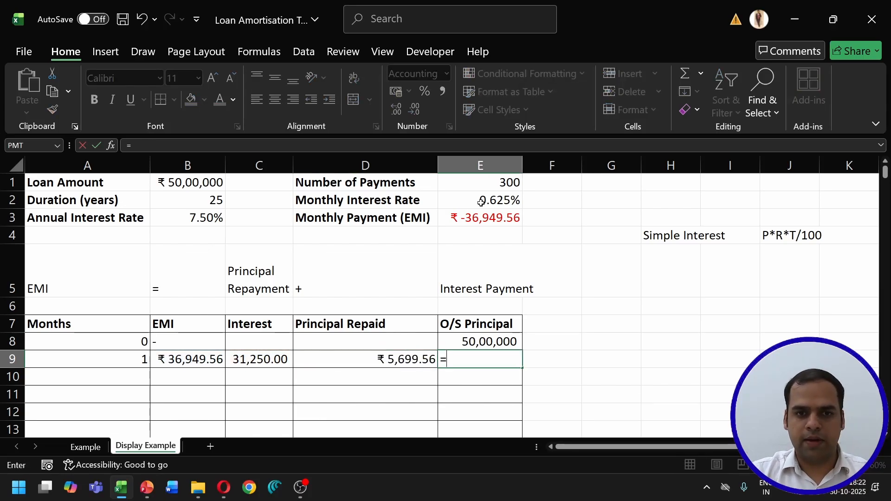
key(Up)
text(-)
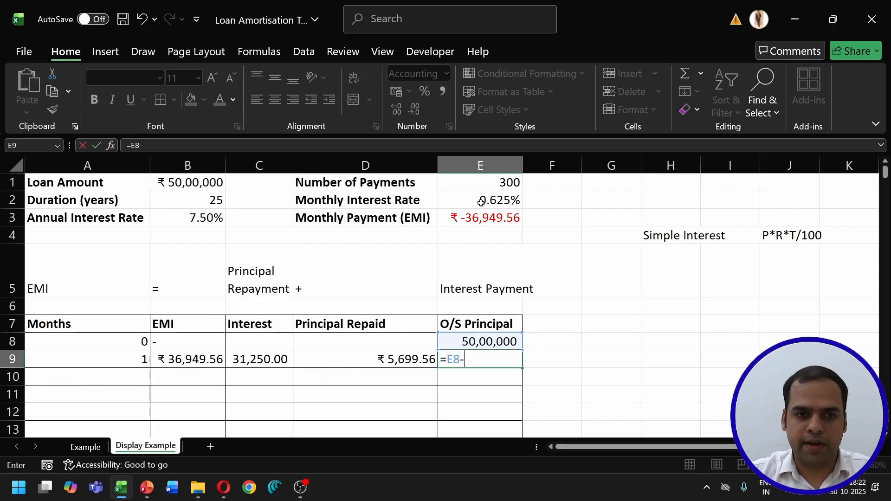
key(Left)
key(ctrl+Return)
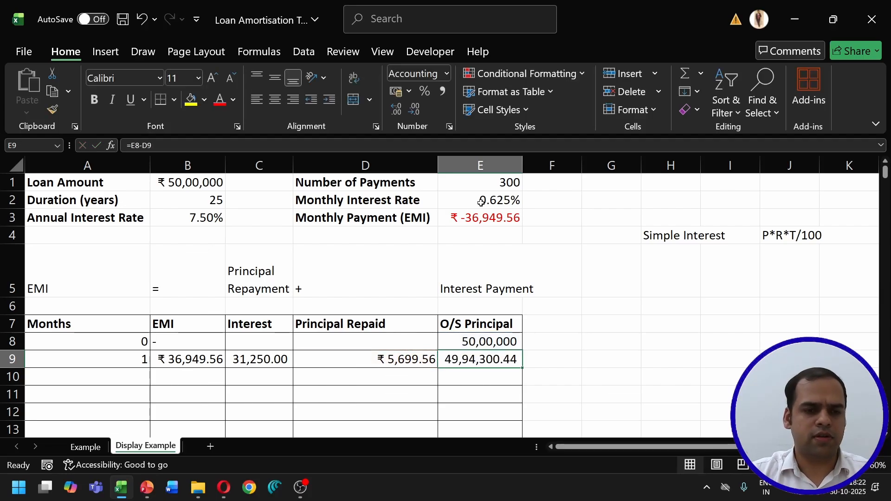
Step: Enter month 2 in A10 and fill the EMI formula from B9 down into B10
key(Down)
key(Left)
key(Left)
key(Left)
key(Left)
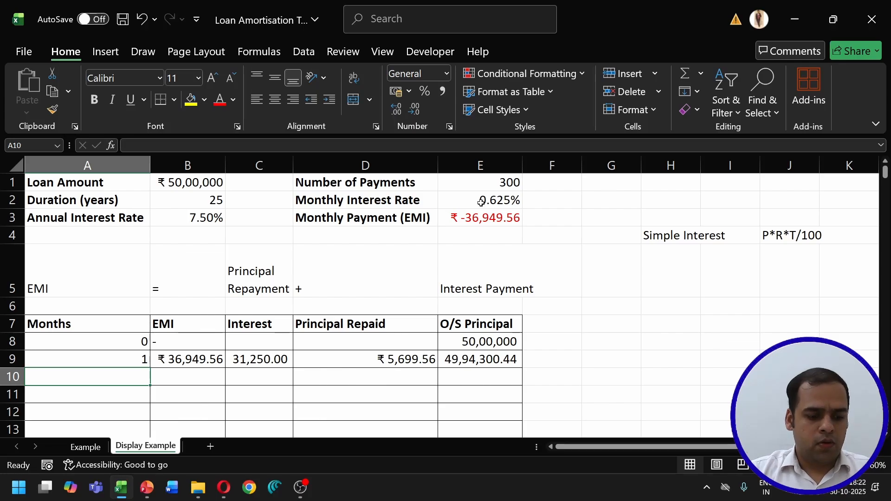
text(2)
key(Tab)
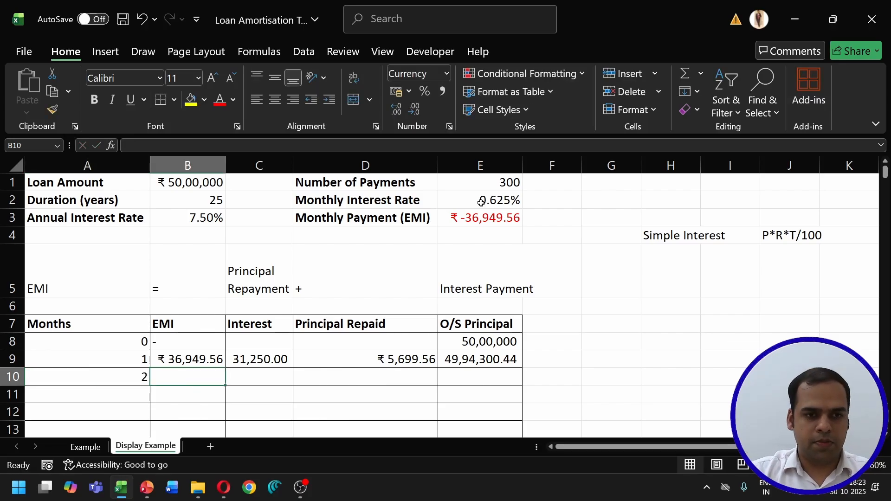
key(ctrl+d)
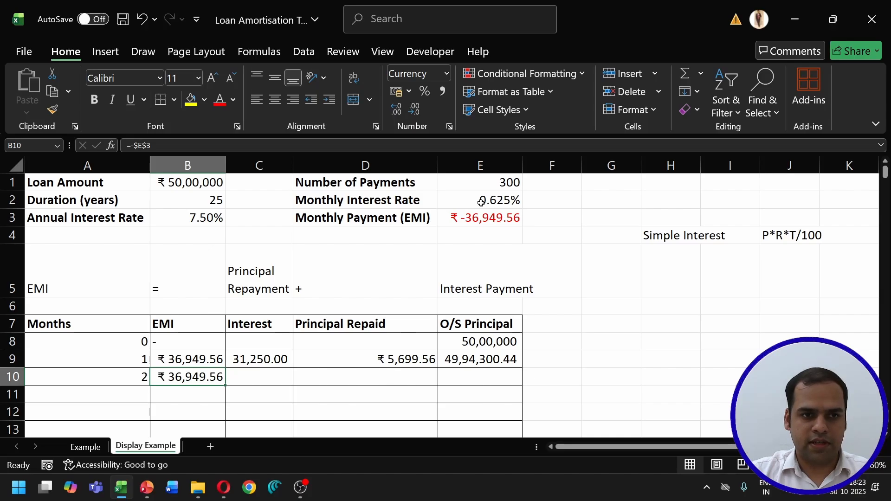
key(F2)
key(Escape)
Step: Fill the interest formula from C9 down into C10 and check its cell references
key(Tab)
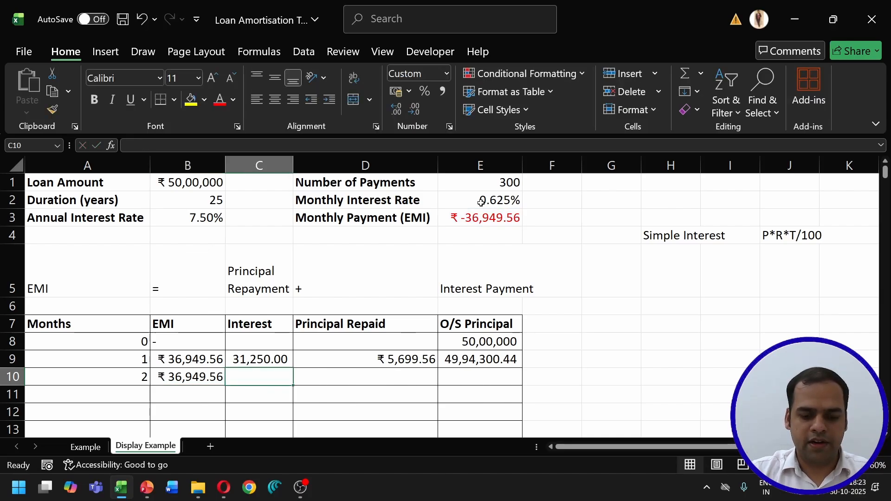
key(ctrl+d)
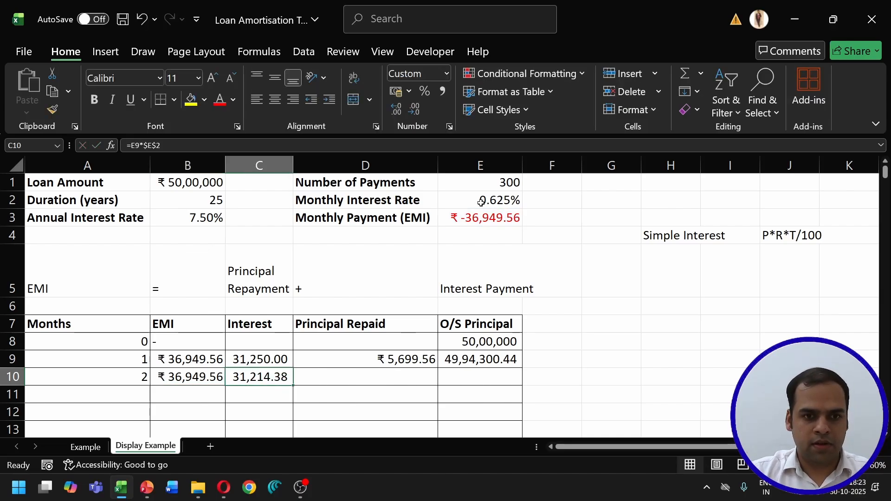
key(F2)
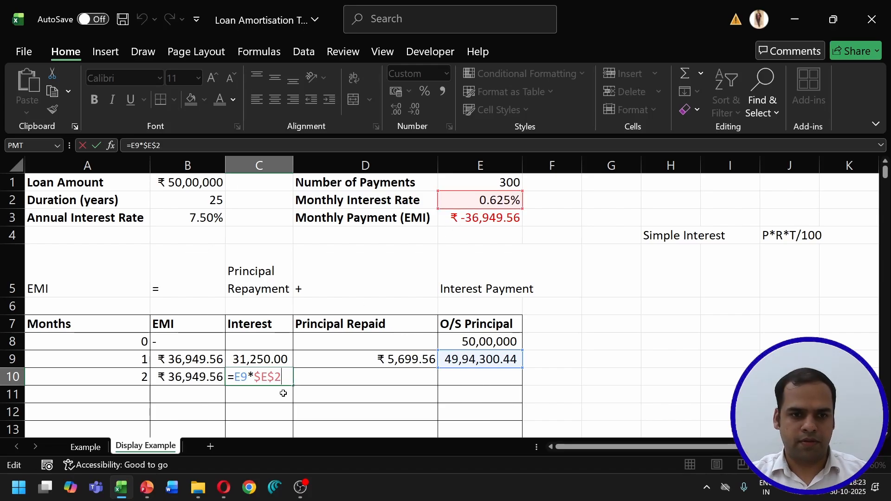
key(Return)
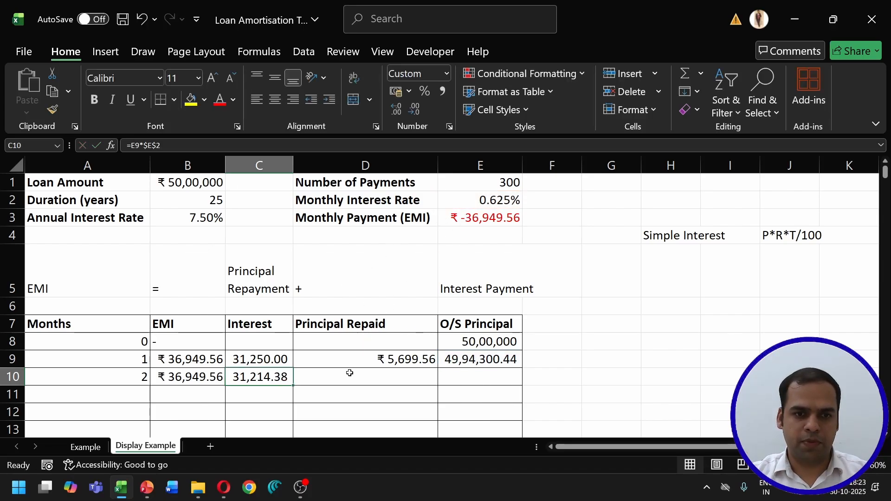
Step: Calculate the month 2 principal repaid in D10 by subtracting the interest from the EMI with =B10-C10
click(348, 378)
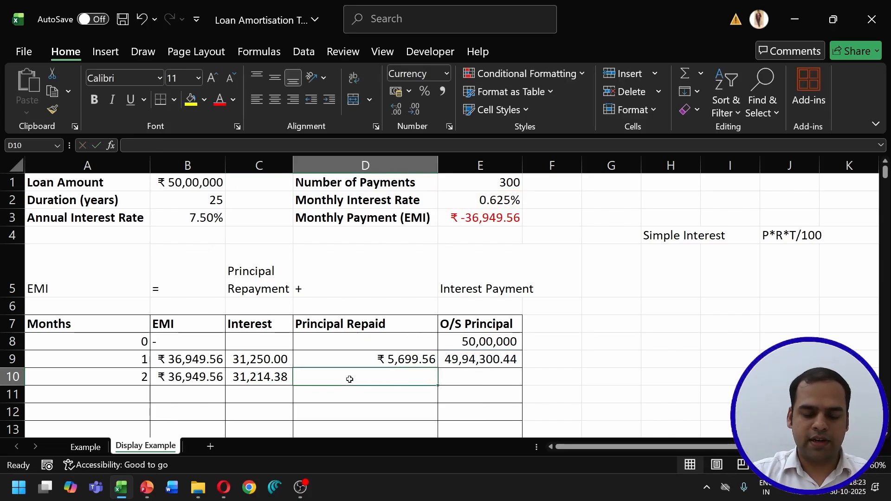
text(=)
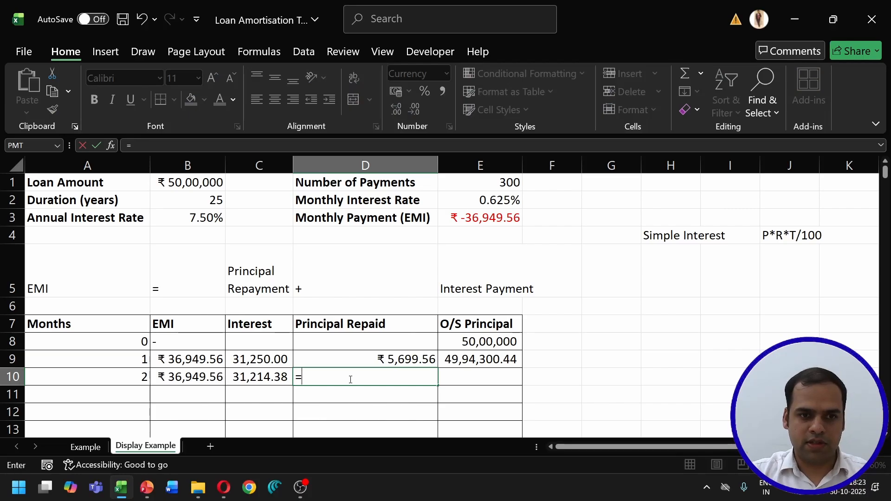
key(Left)
key(Left)
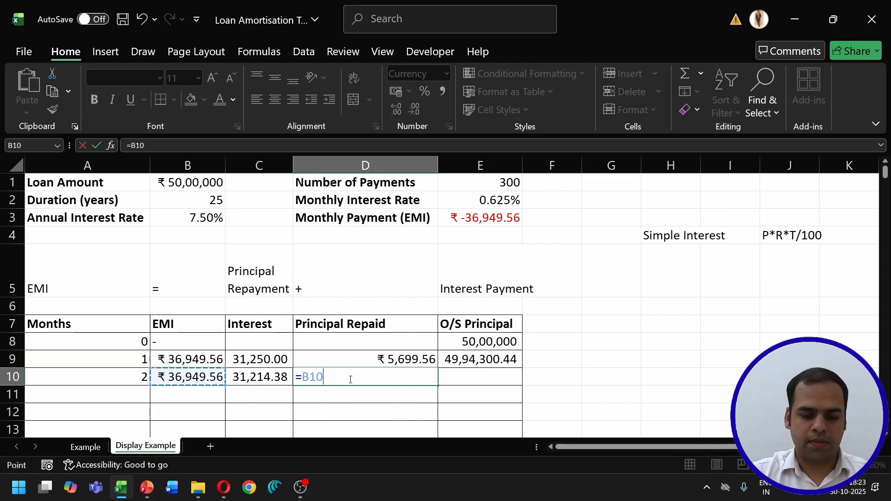
text(-)
key(Left)
key(ctrl+Return)
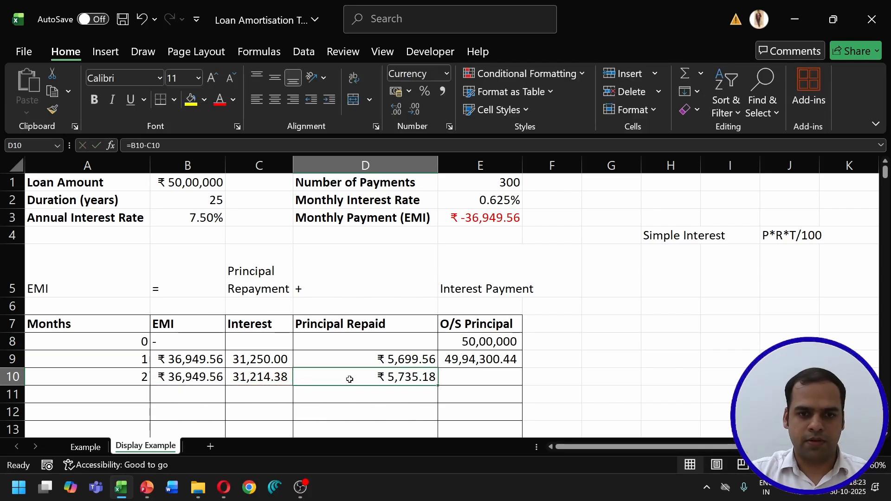
Step: Fill the outstanding principal formula from E9 down into E10 and check its cell references
key(Right)
key(ctrl+d)
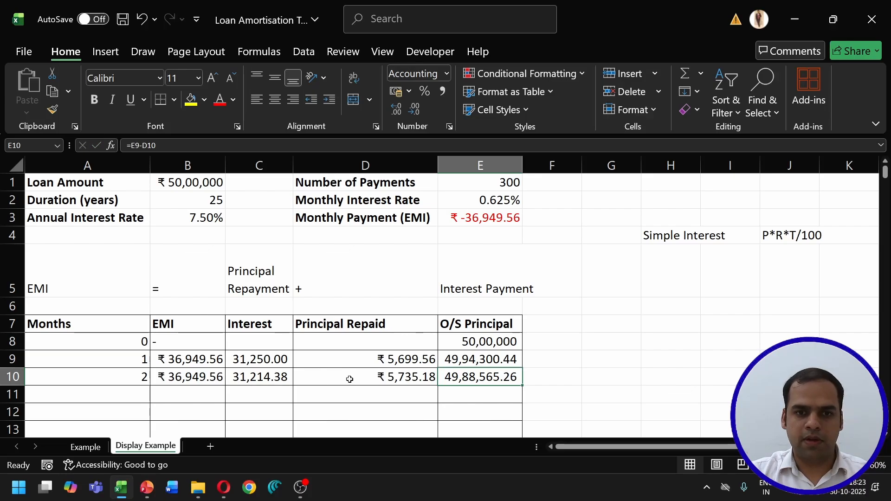
key(F2)
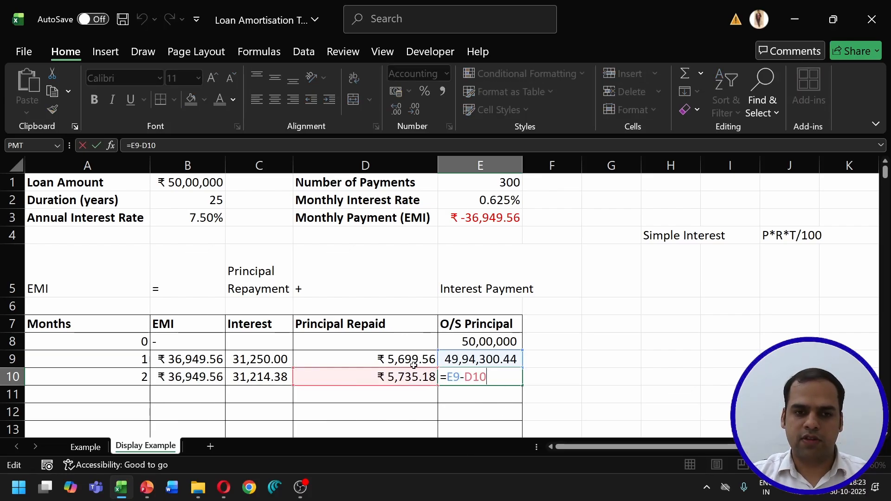
key(Escape)
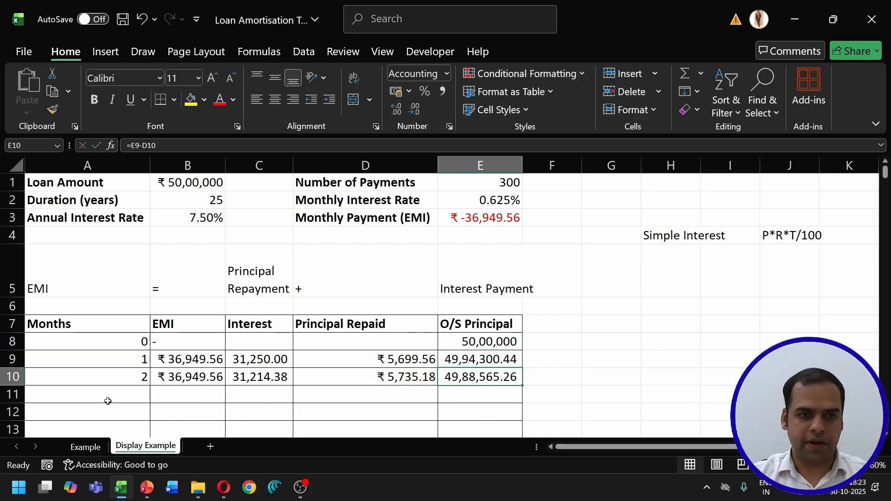
Step: Extend the month number series from A9:A10 down the Months column to month 299 in A307
click(102, 395)
click(108, 374)
key(ctrl+c)
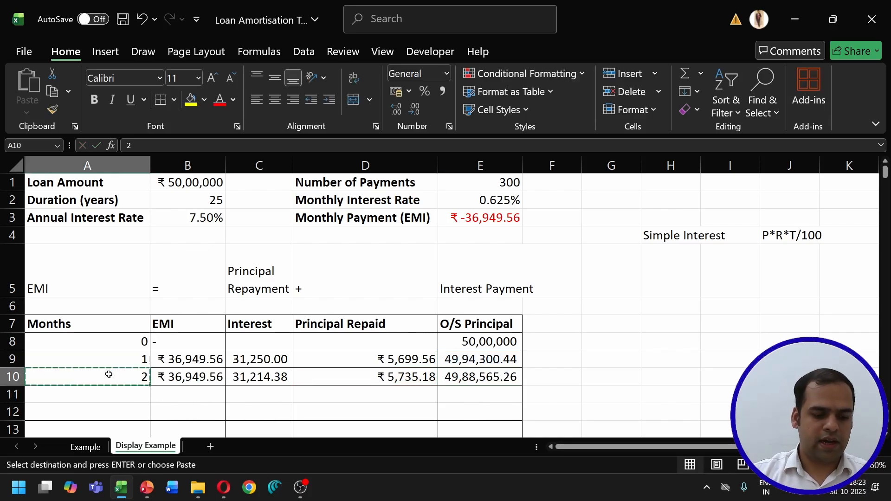
drag(109, 360, 109, 373)
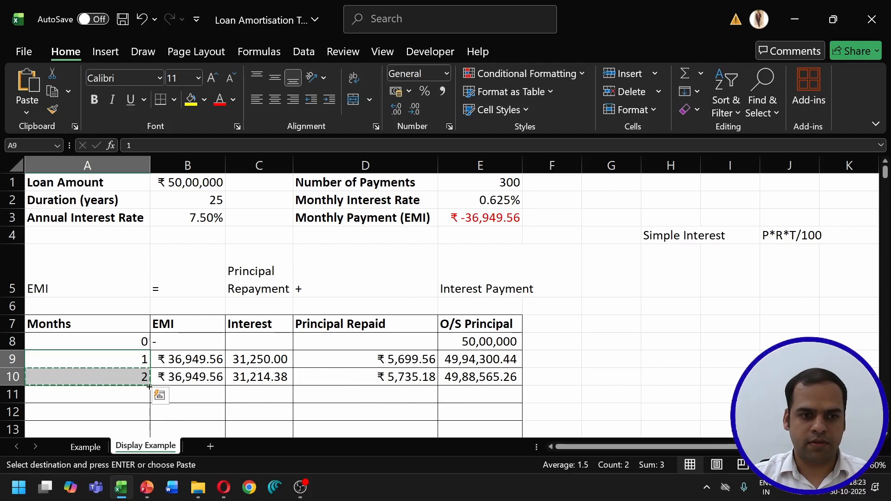
key(ctrl+c)
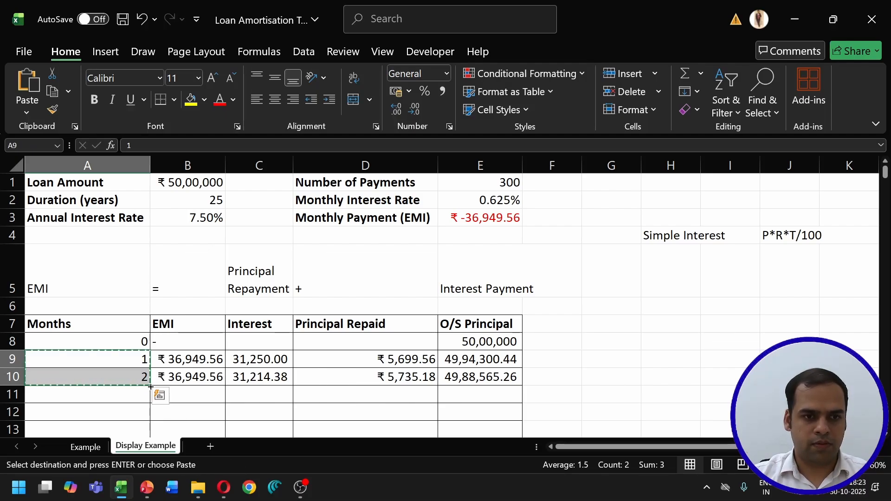
drag(149, 386, 123, 419)
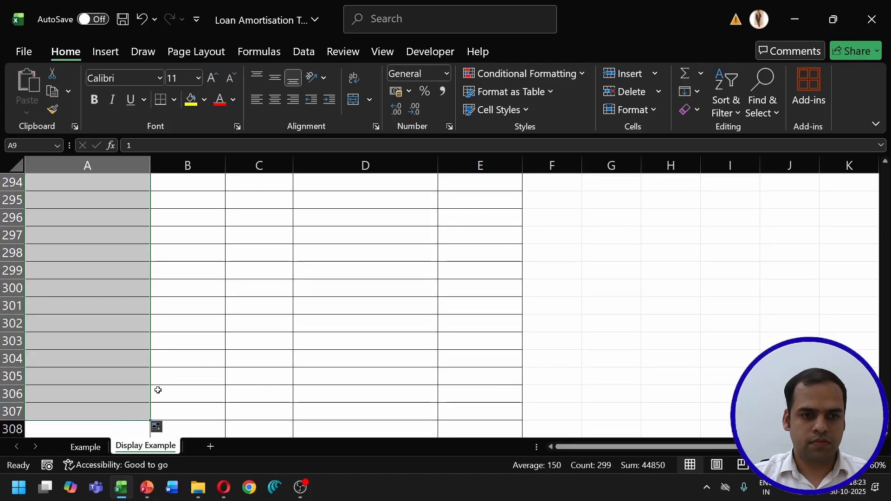
Step: Complete the Months column by entering the final month number 300 in A308
click(179, 365)
key(Down)
key(Down)
key(Down)
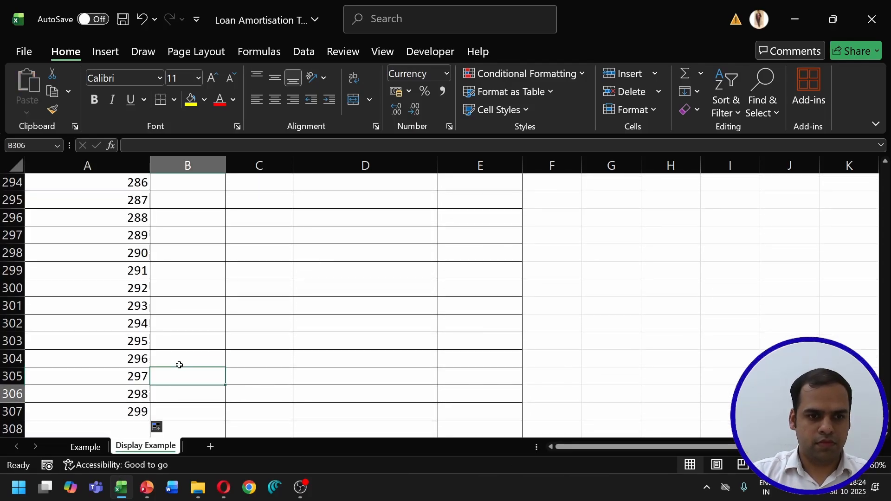
key(Left)
key(Down)
key(Up)
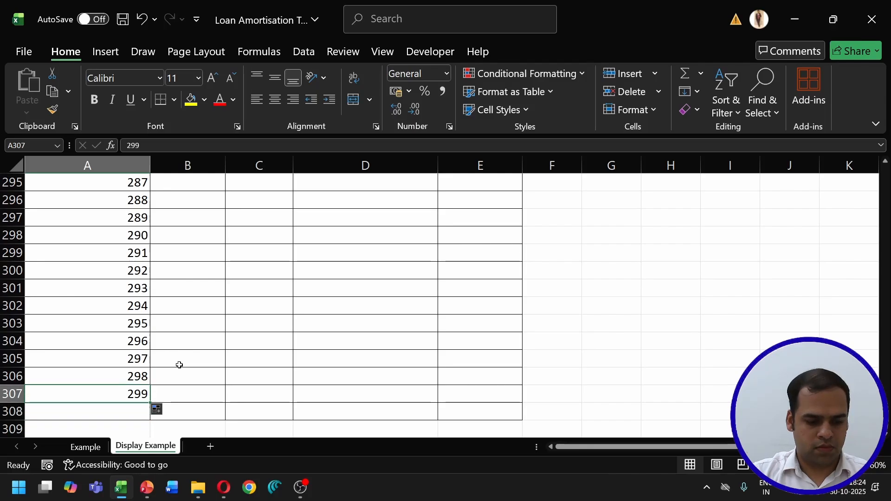
key(Down)
text(300)
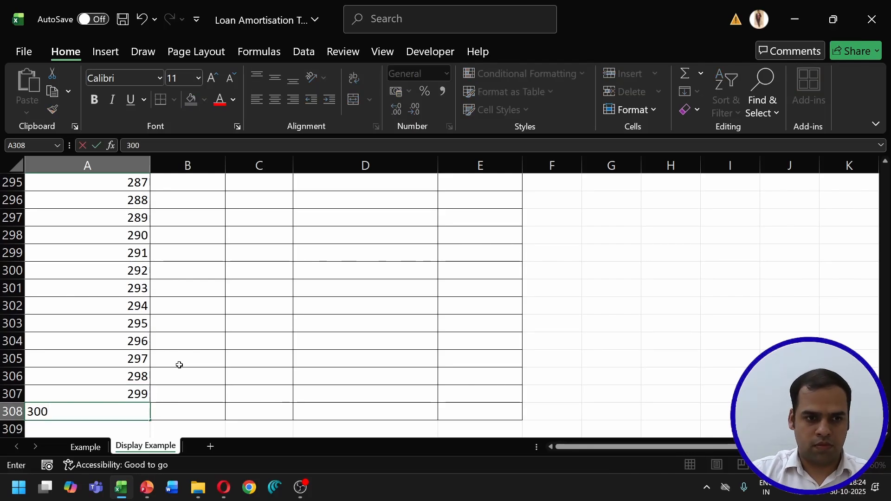
key(ctrl+Return)
Step: Copy the month 2 EMI formula from B10 into the month 3 row at B11
key(Right)
key(ctrl+Up)
key(ctrl+Up)
key(ctrl+Up)
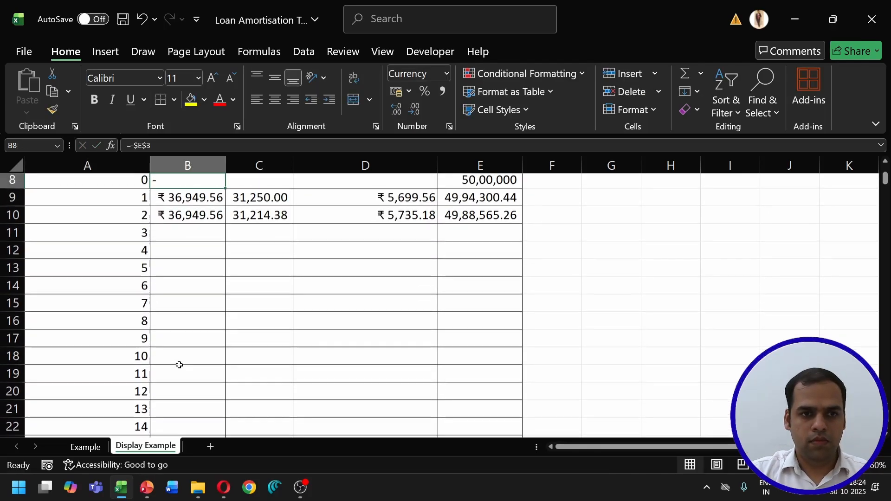
key(Down)
key(Down)
key(Down)
key(Down)
key(Down)
key(Down)
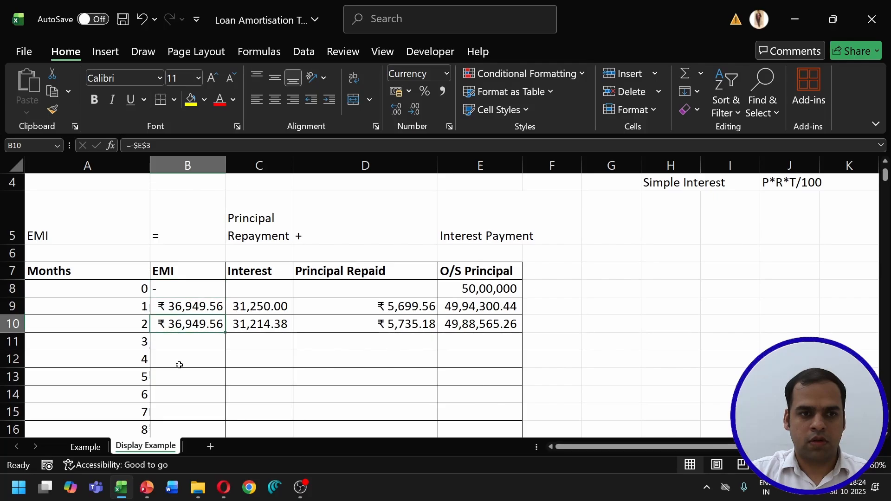
key(ctrl+c)
click(198, 342)
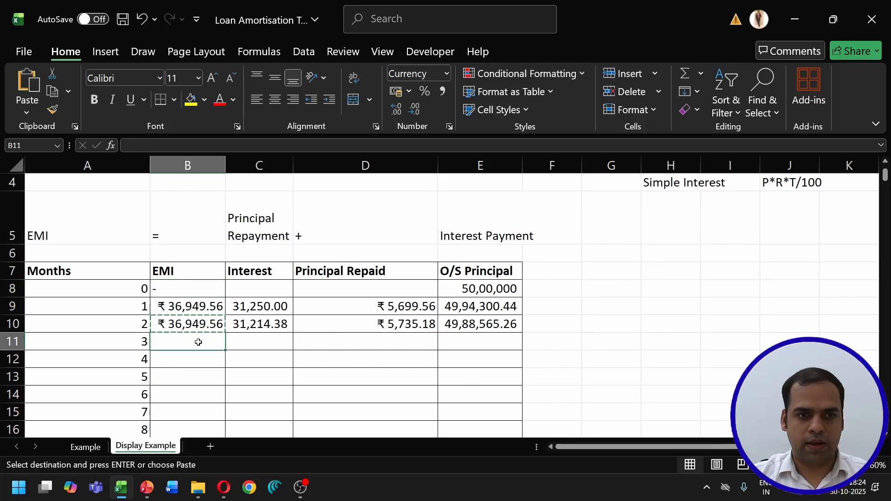
key(ctrl+v)
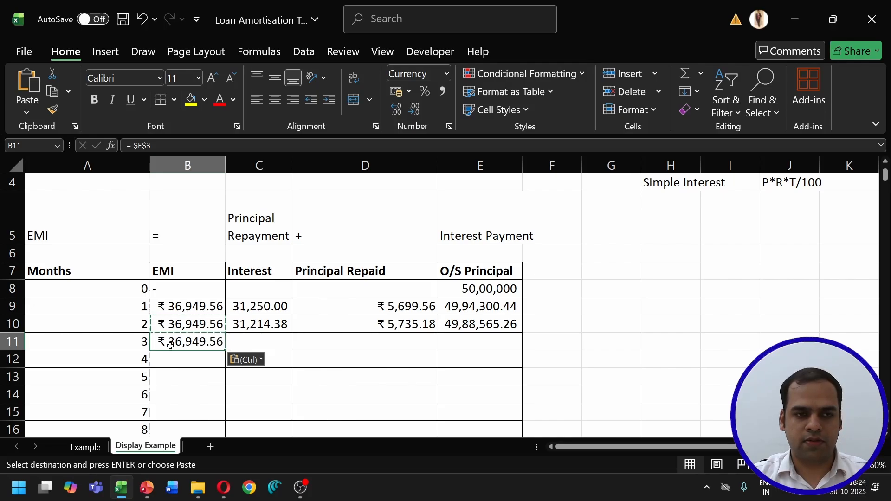
Step: Copy the month 2 interest formula from C10 into C11 and inspect its cell references
click(257, 324)
key(ctrl+c)
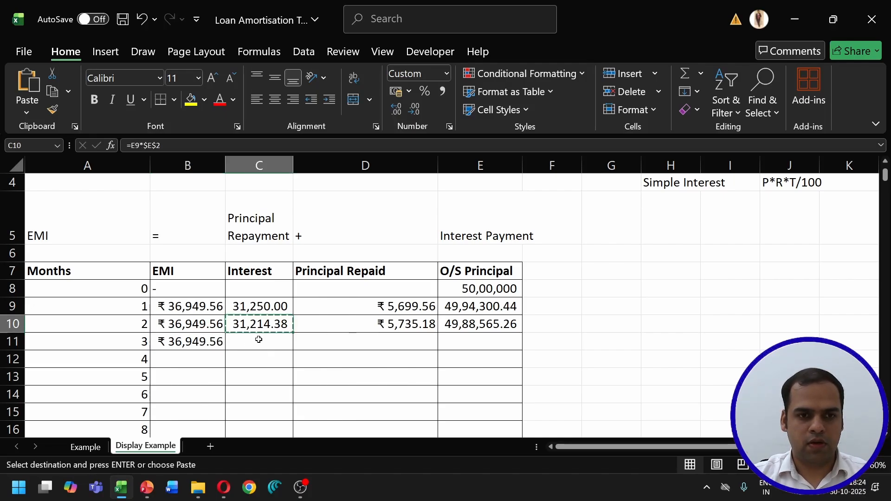
click(262, 342)
key(ctrl+v)
scroll(258, 374, up, 1)
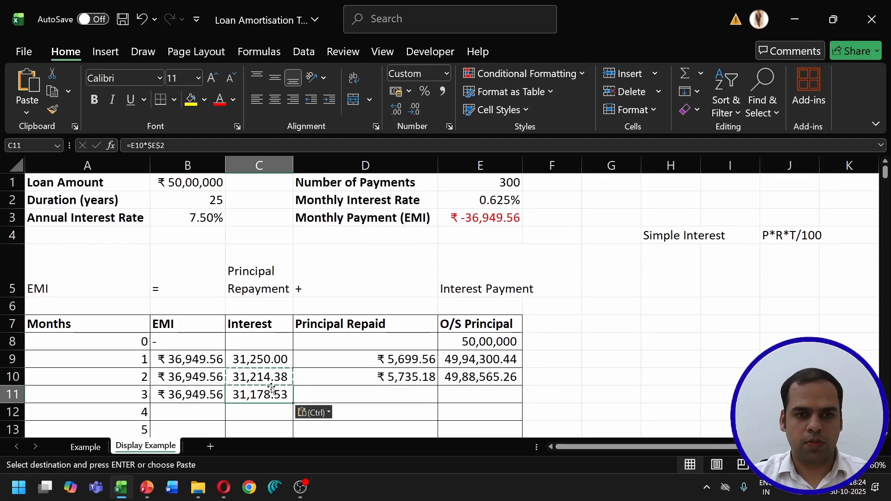
double_click(271, 395)
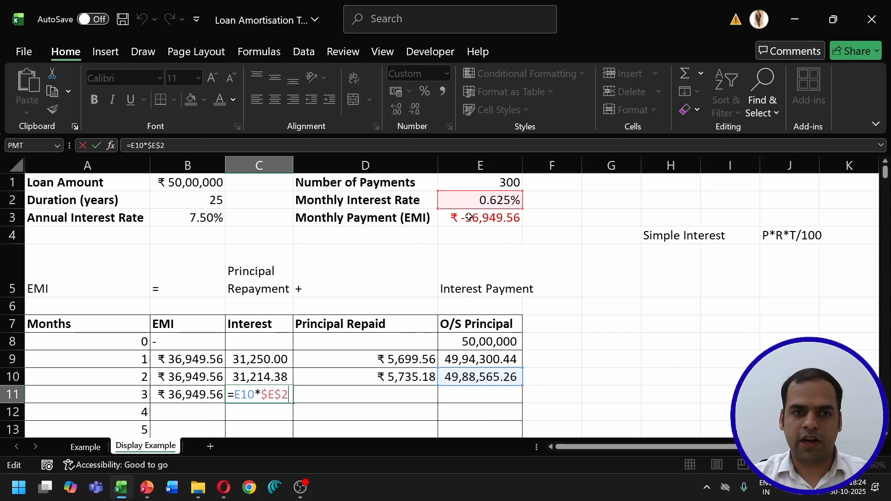
Step: Fill the principal repaid and outstanding principal formulas from row 10 down into D11 and E11
click(367, 396)
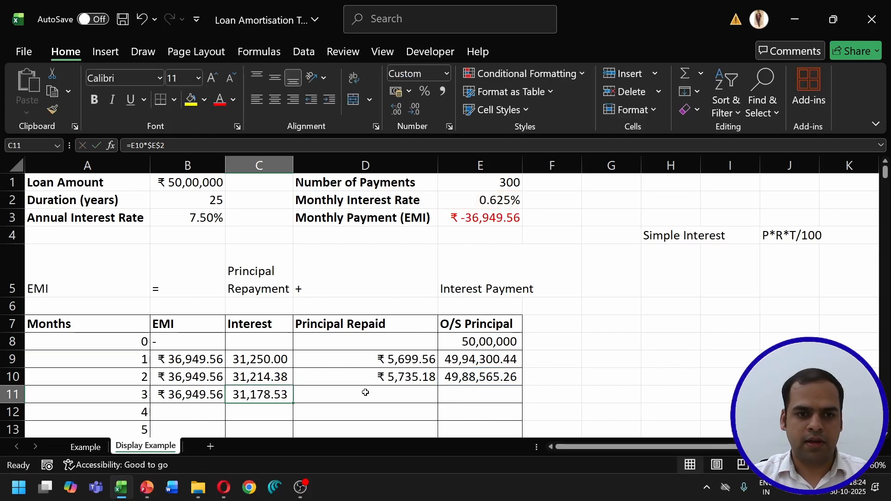
key(ctrl+d)
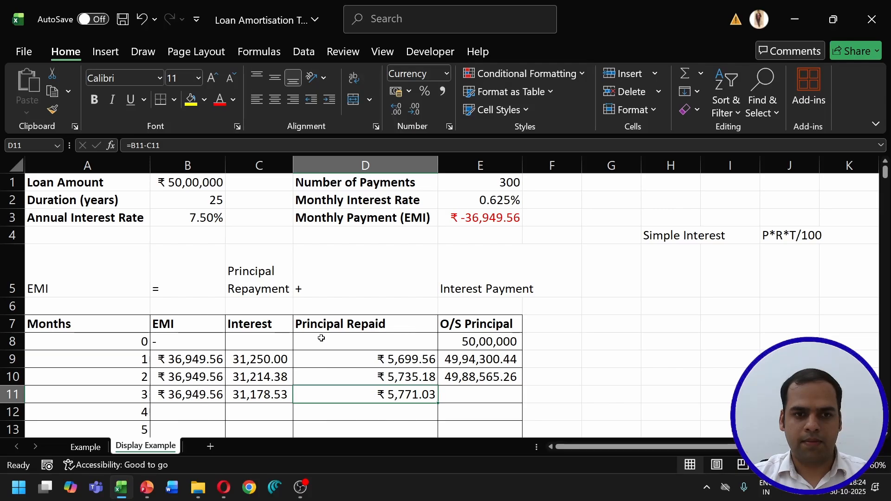
double_click(434, 392)
click(460, 393)
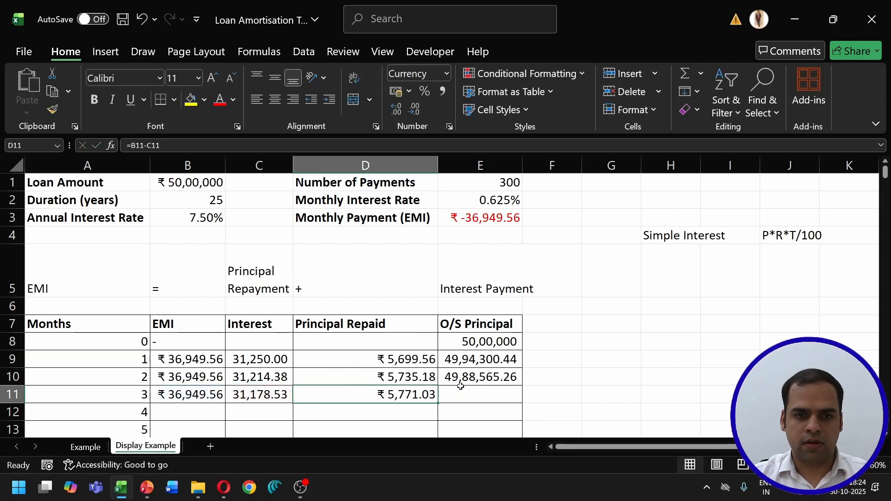
key(ctrl+d)
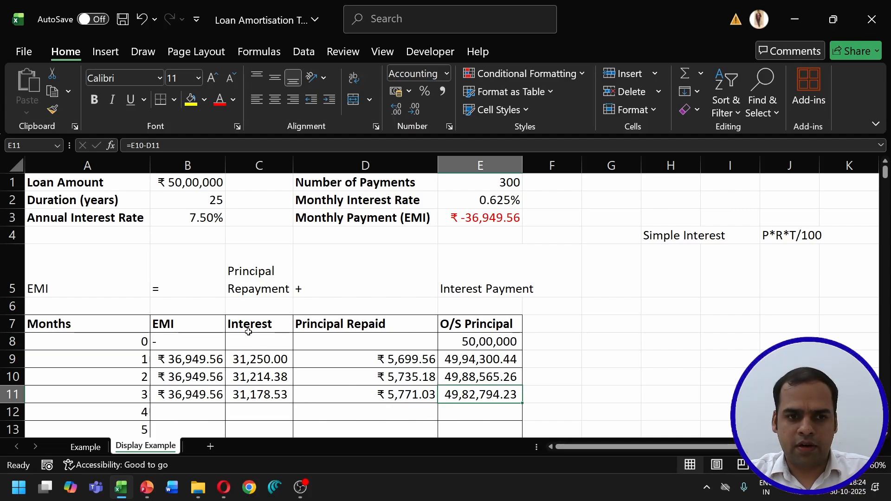
Step: Review the interest and principal repaid formulas for months 1 to 3 in C9:D11
click(263, 361)
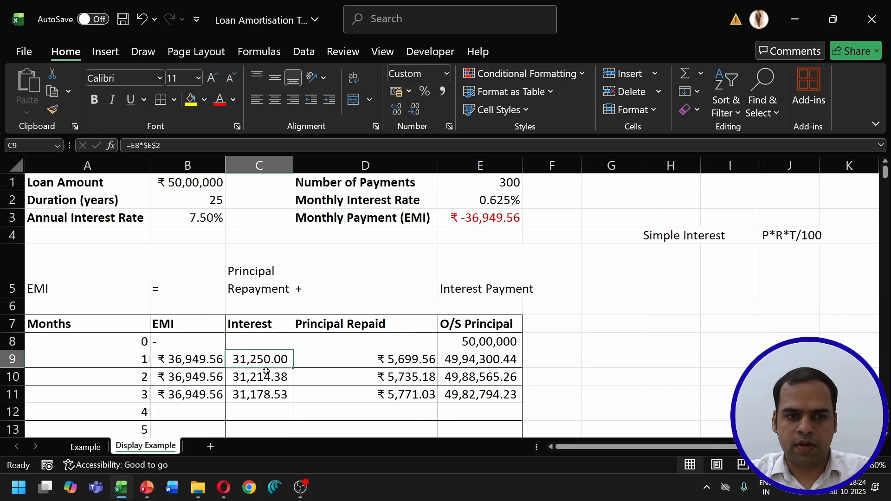
click(265, 377)
click(270, 394)
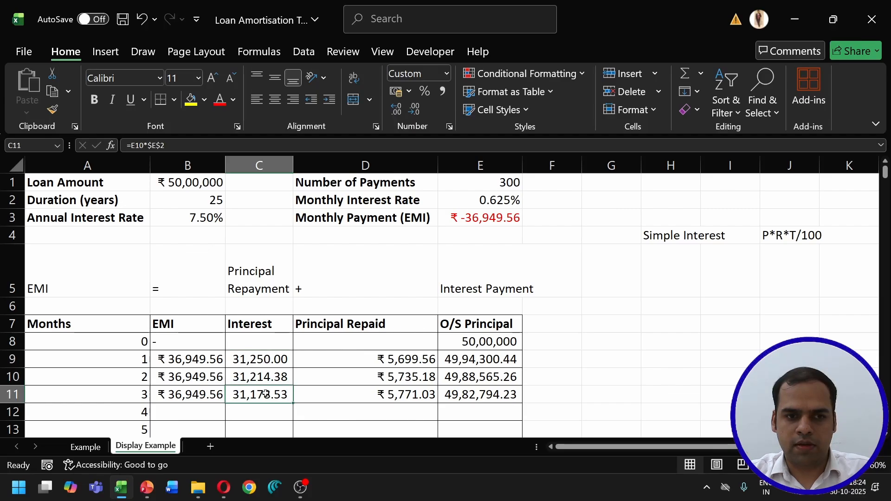
click(314, 363)
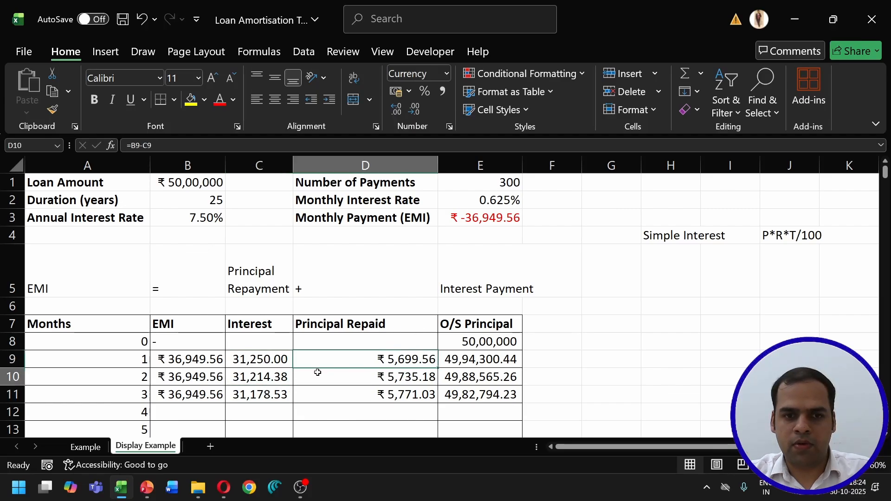
click(317, 374)
click(323, 393)
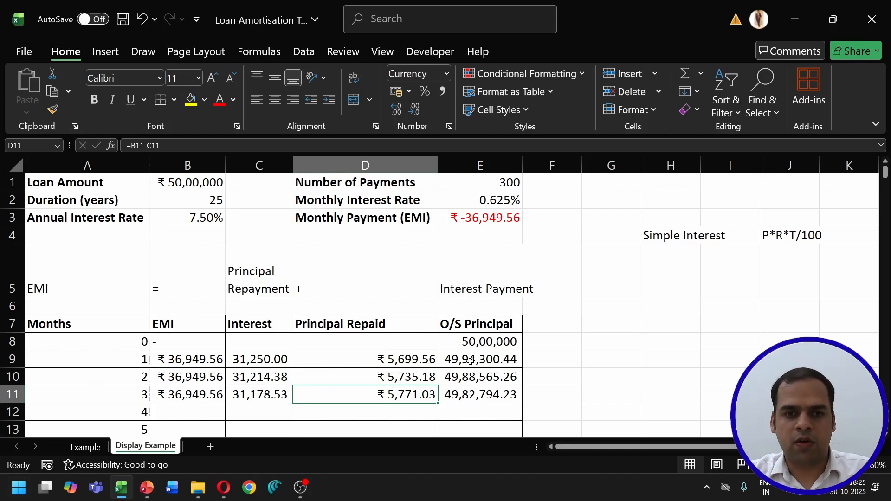
Step: Copy the month 3 formulas in B11:E11 down to months 4 through 9 in B12:E17
scroll(459, 411, down, 1)
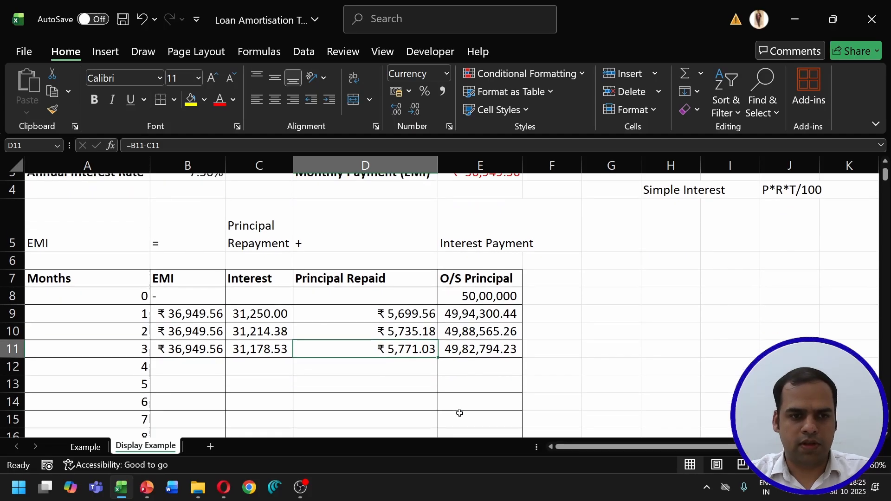
click(196, 341)
key(shift+Right)
key(shift+Right)
key(shift+Right)
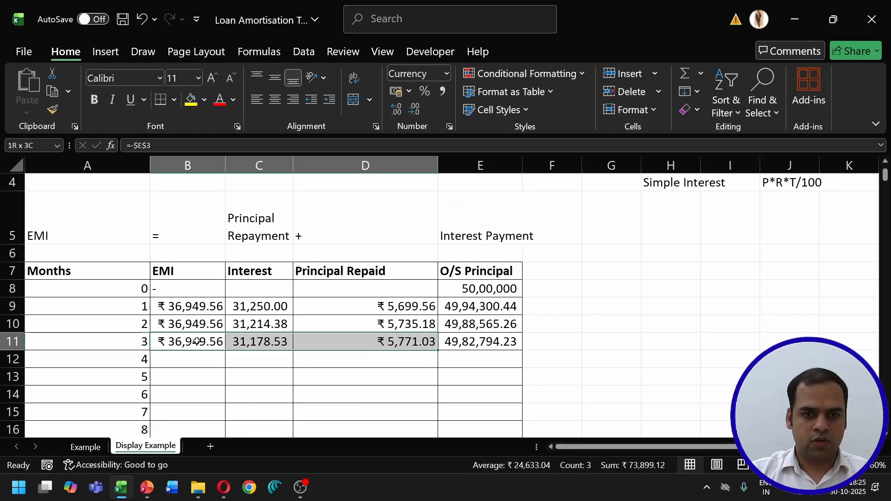
key(Down)
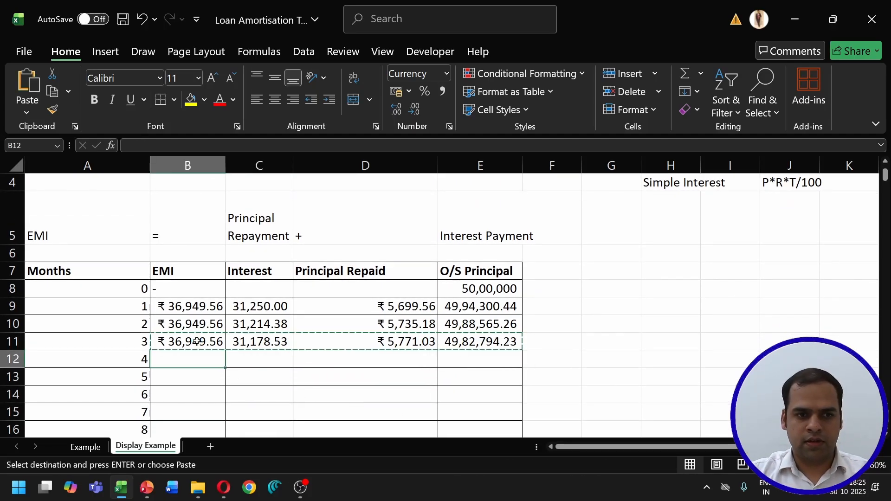
key(shift+Down)
key(shift+Down)
key(shift+Down)
key(shift+Down)
key(shift+Down)
key(shift+Right)
key(shift+Right)
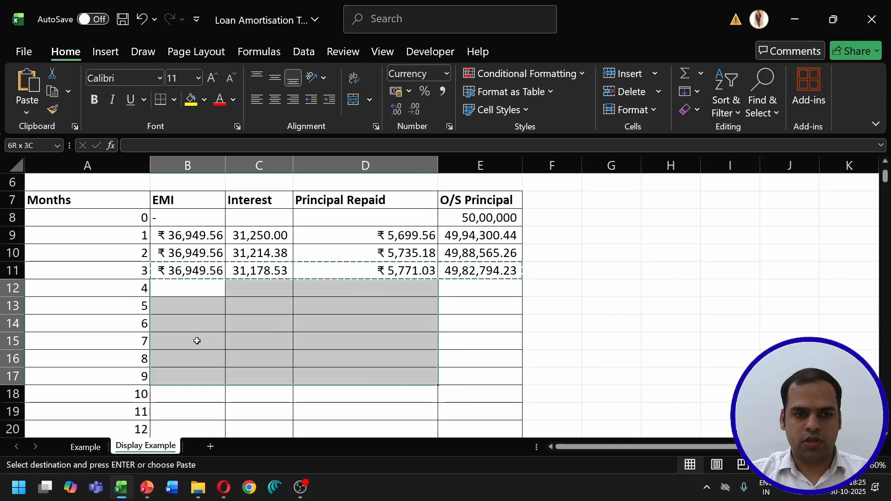
key(shift+Right)
key(ctrl+v)
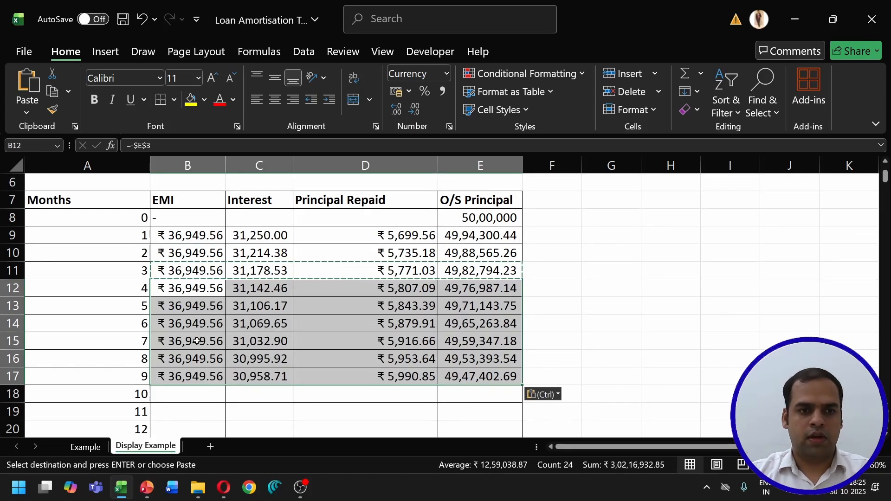
Step: Compare the EMI values in B9:B17 with the month 9 interest in C17, and clear the copy selection
click(113, 382)
click(203, 243)
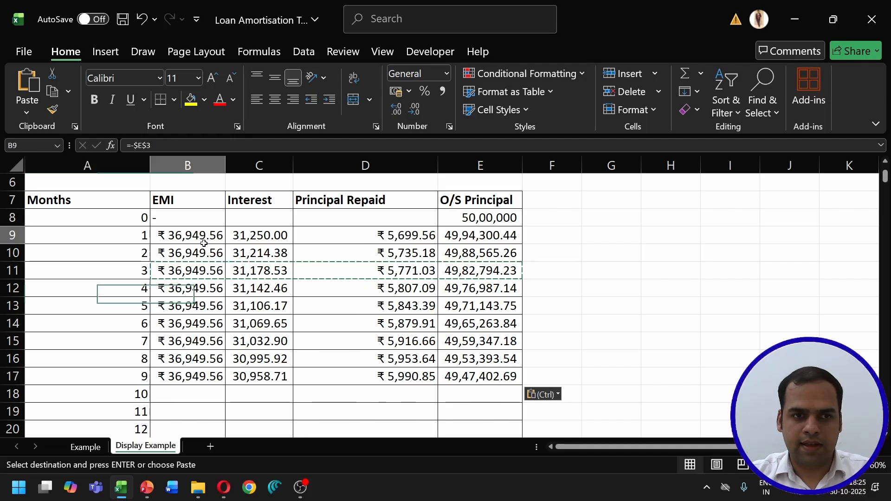
drag(204, 243, 202, 377)
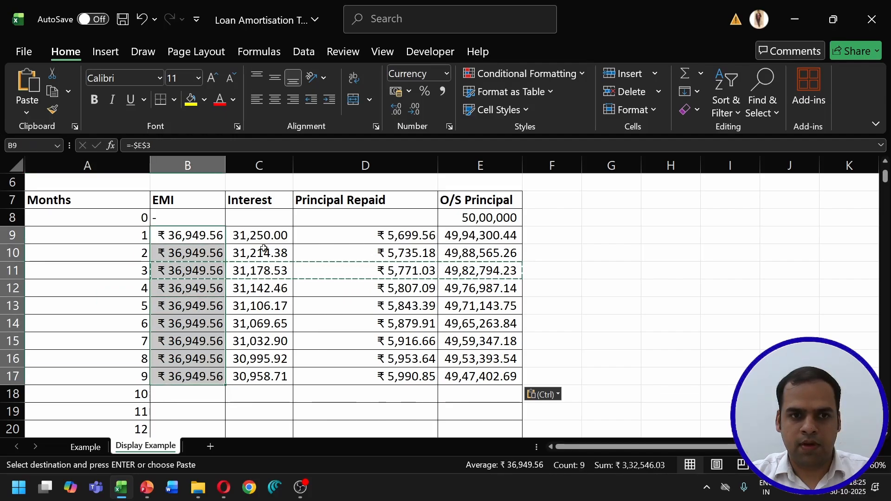
click(254, 373)
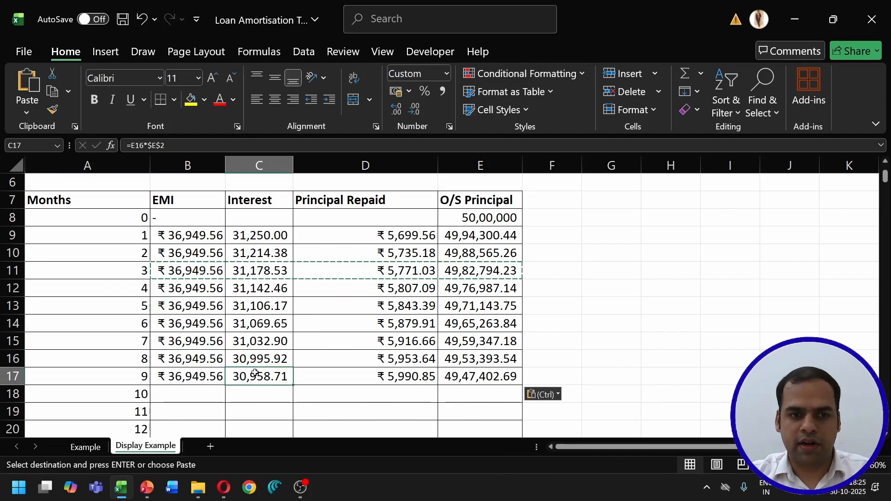
key(Escape)
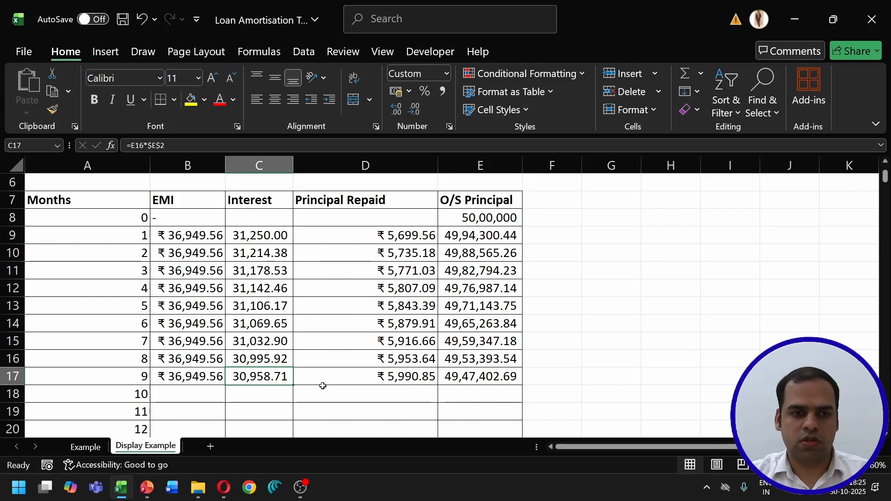
Step: Copy the month 9 row B17:E17 and paste only its formulas through month 300, covering B17:E308
click(198, 374)
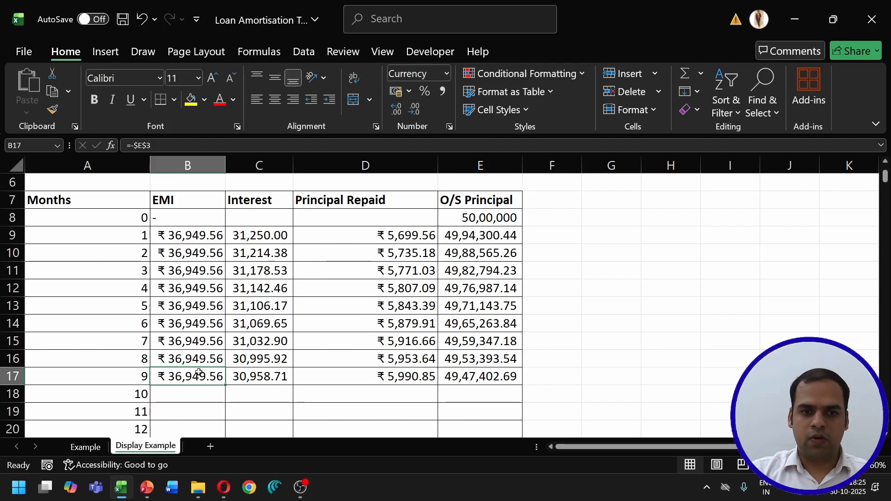
key(shift+Right)
key(shift+Right)
key(shift+Right)
key(ctrl+c)
key(Left)
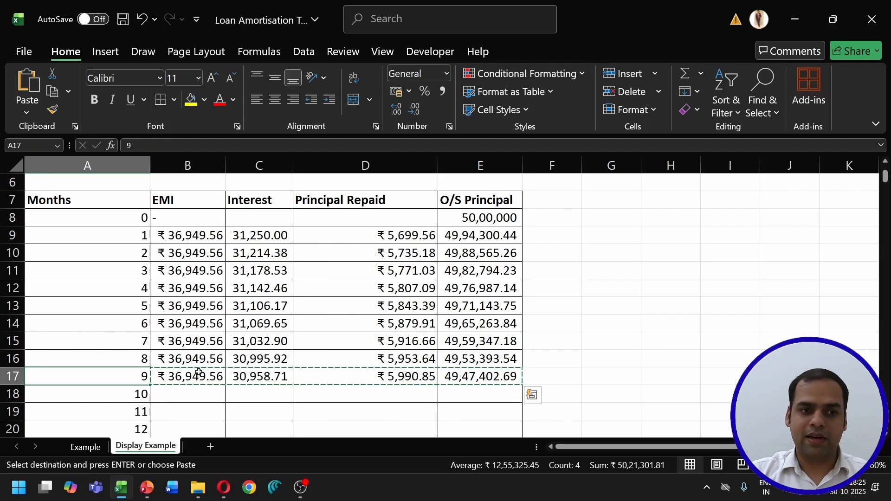
key(ctrl+Down)
key(Right)
key(shift+Right)
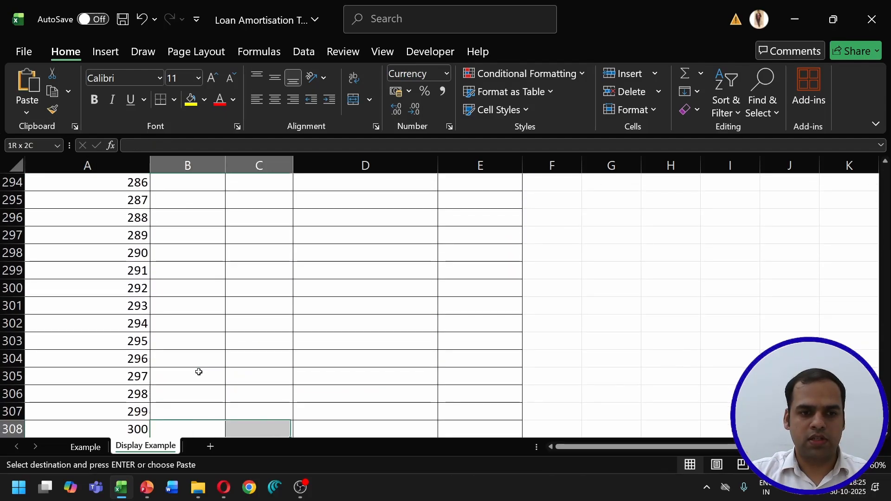
key(shift+Right)
key(shift+Right)
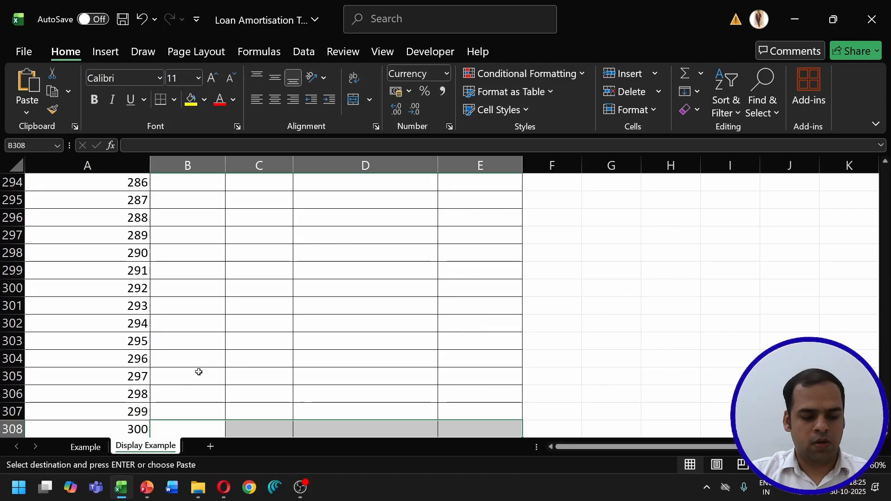
key(ctrl+shift+Up)
key(ctrl+alt+v)
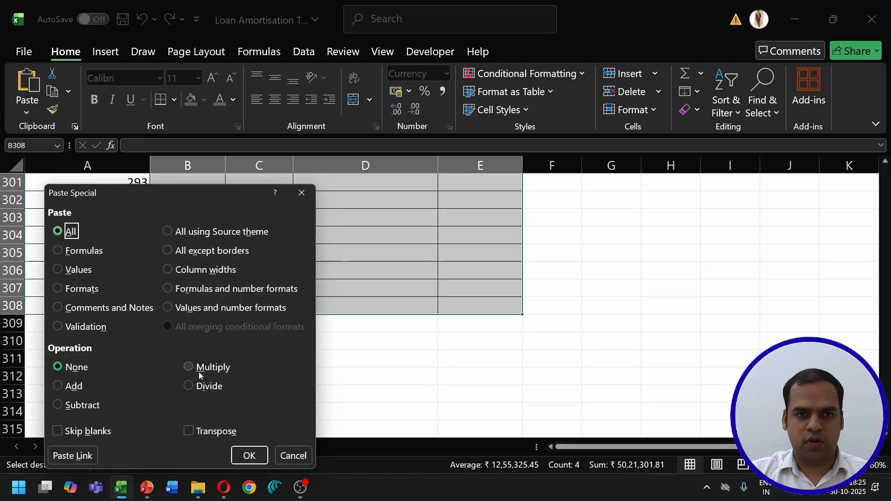
key(alt+f)
key(Return)
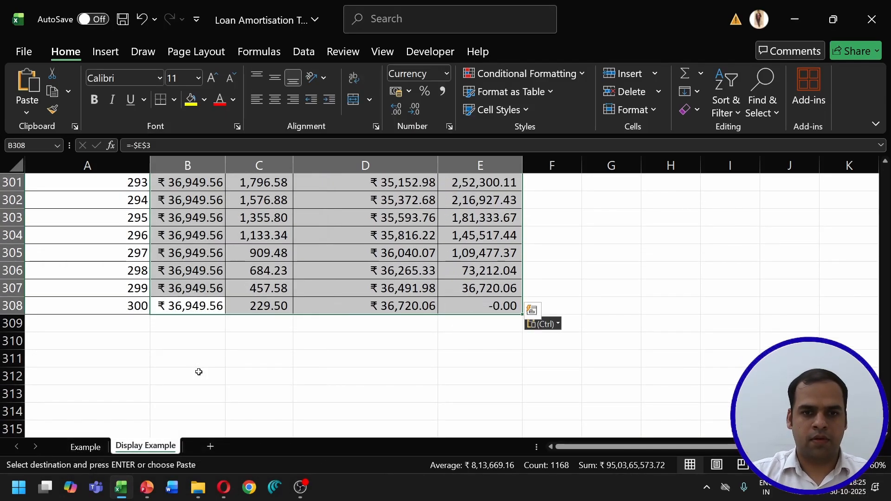
key(Escape)
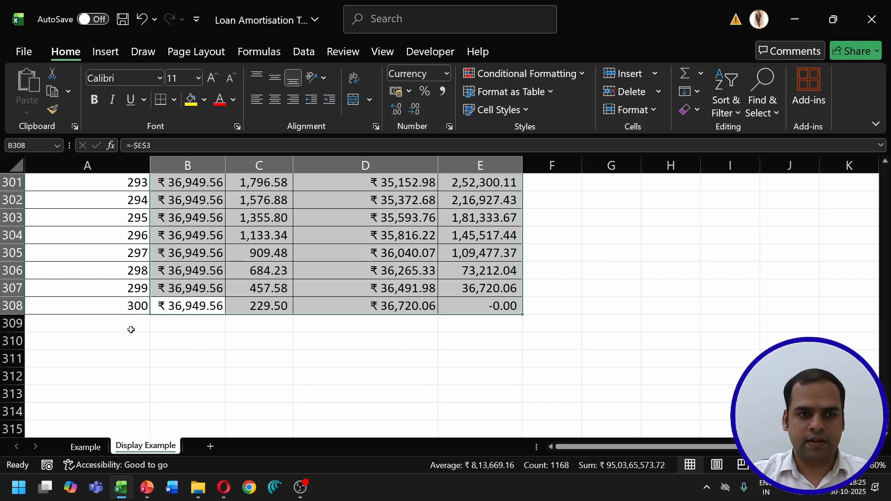
Step: Freeze the panes above row 8 so the row 7 table headings stay in view
drag(887, 430, 887, 180)
click(111, 274)
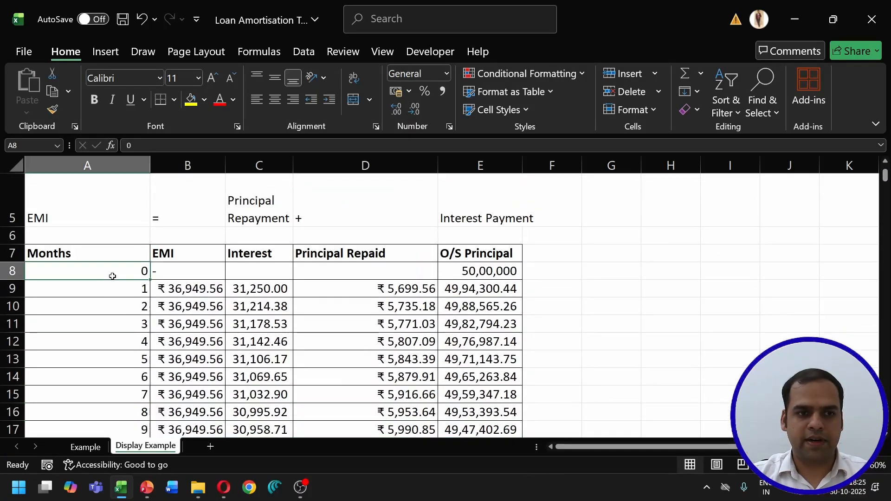
click(380, 52)
scroll(222, 374, up, 1)
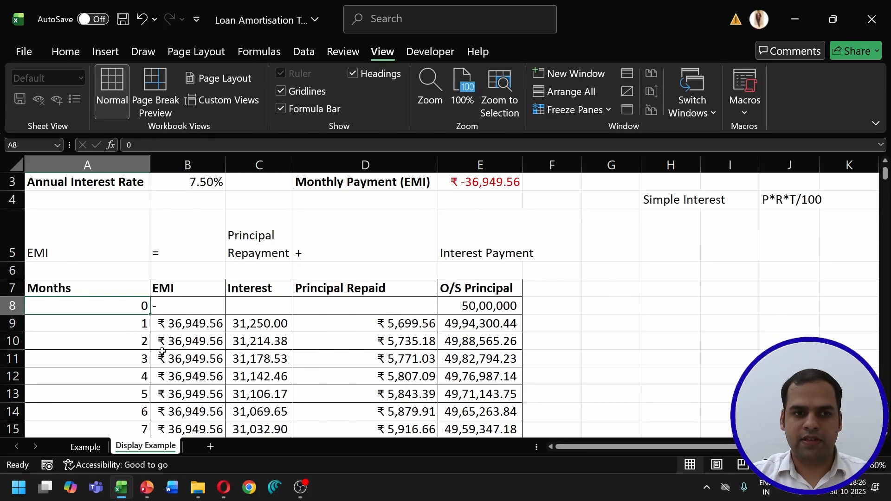
scroll(164, 351, down, 1)
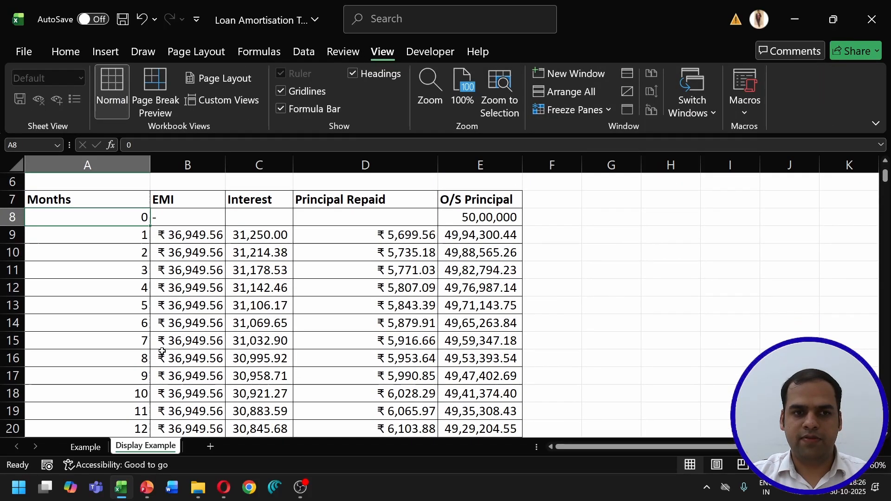
click(567, 112)
click(569, 139)
Step: Examine the schedule down to month 300 and check the final outstanding principal in E308
scroll(311, 354, down, 6)
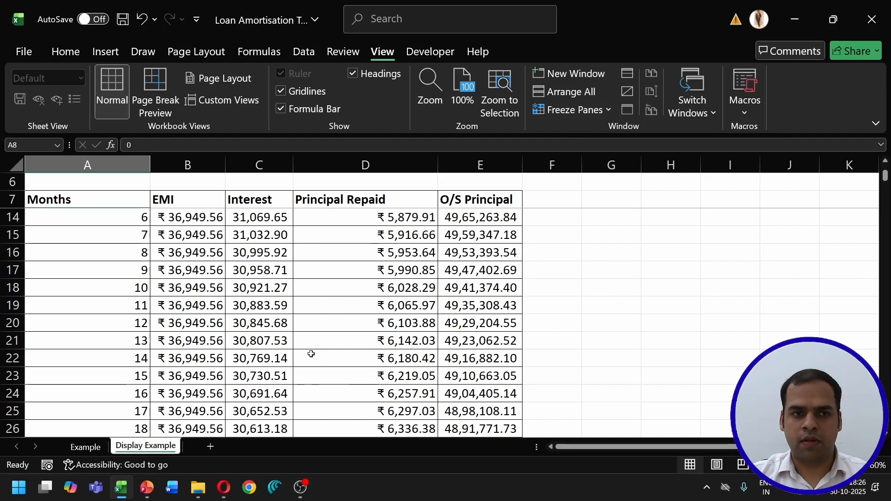
click(128, 347)
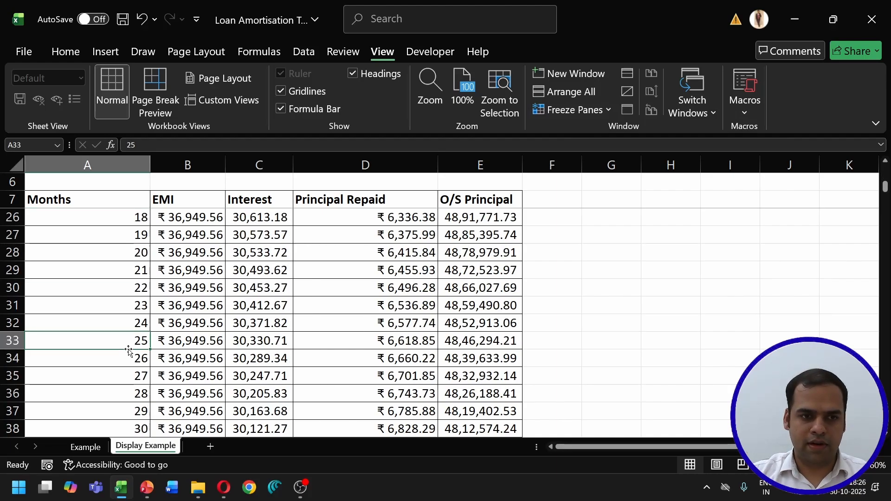
key(ctrl+Down)
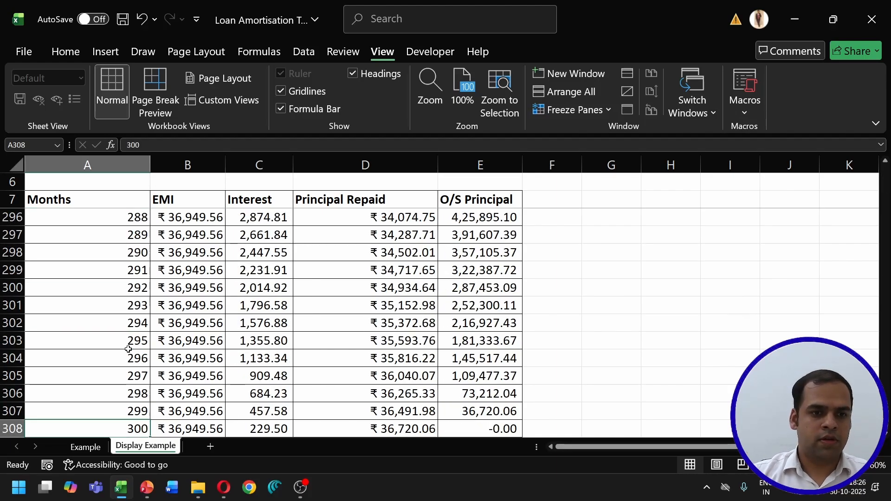
scroll(116, 390, down, 1)
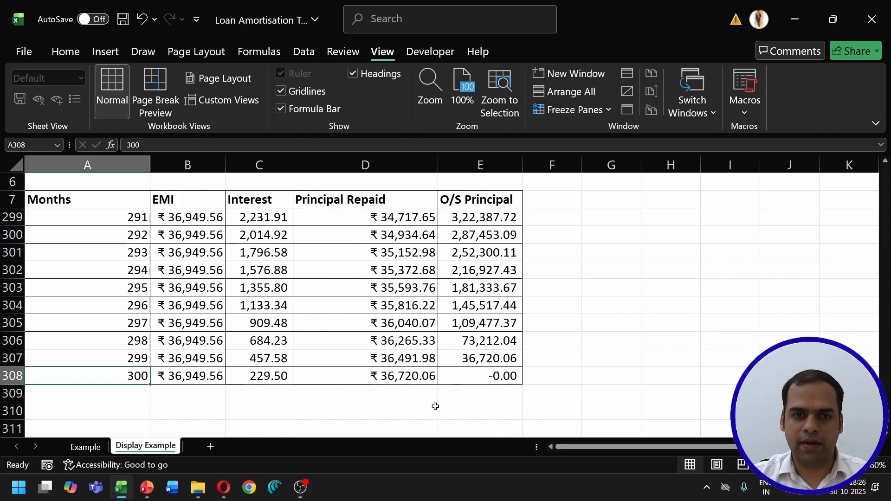
click(466, 379)
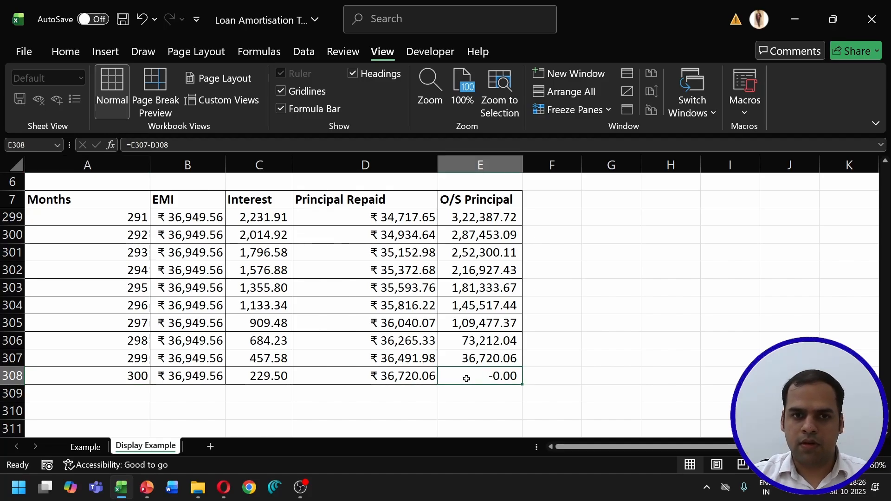
click(570, 342)
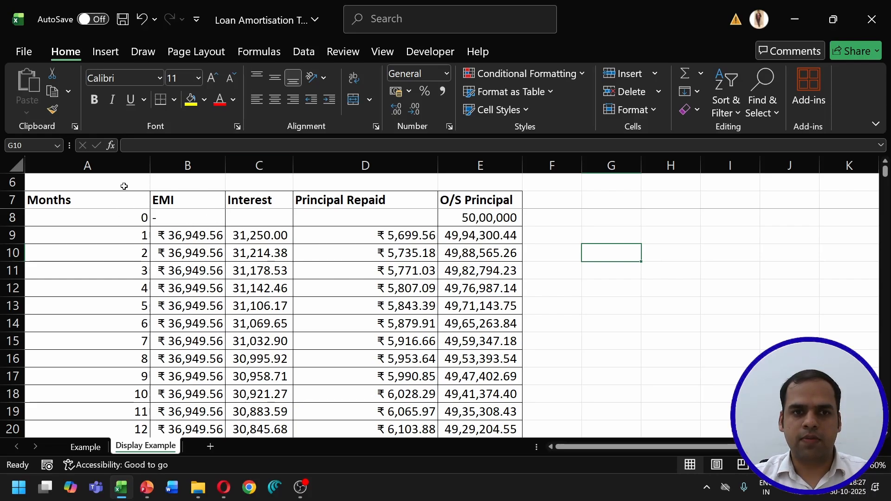
click(102, 201)
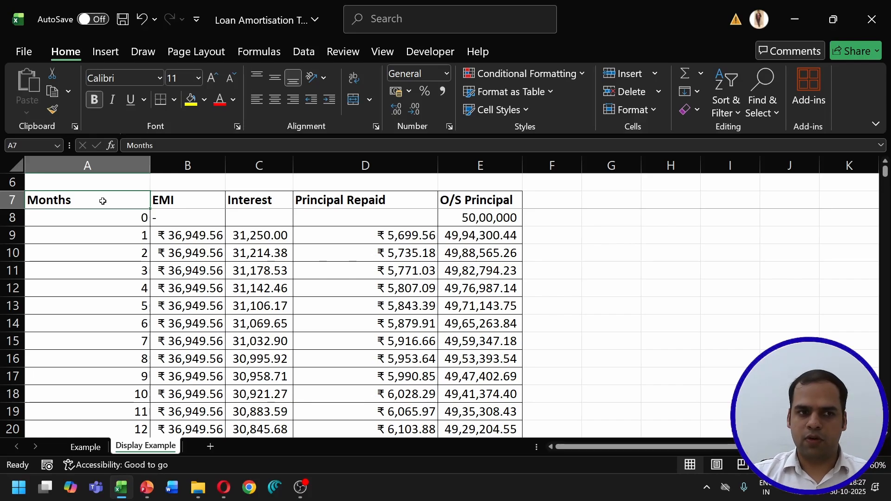
key(shift+Right)
key(shift+Right)
key(Down)
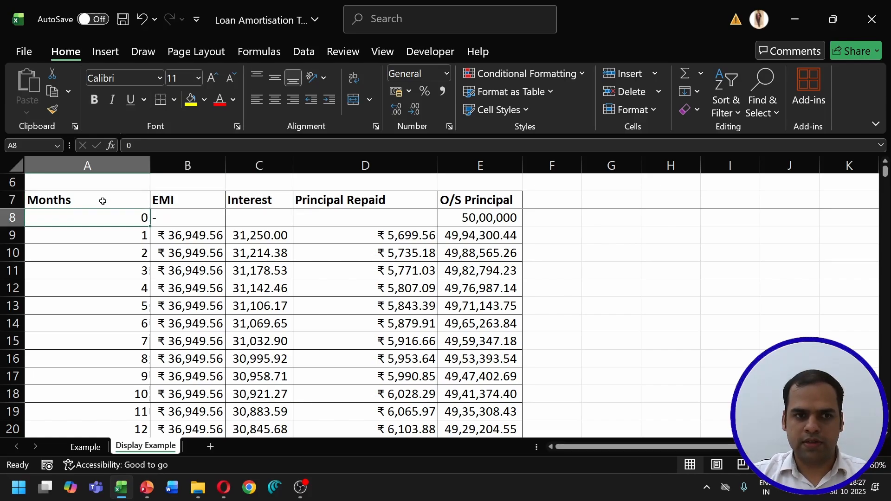
Step: Insert the recommended line chart from A7:D308, plotting EMI, Interest and Principal Repaid by month
click(103, 201)
key(shift+Right)
key(shift+Right)
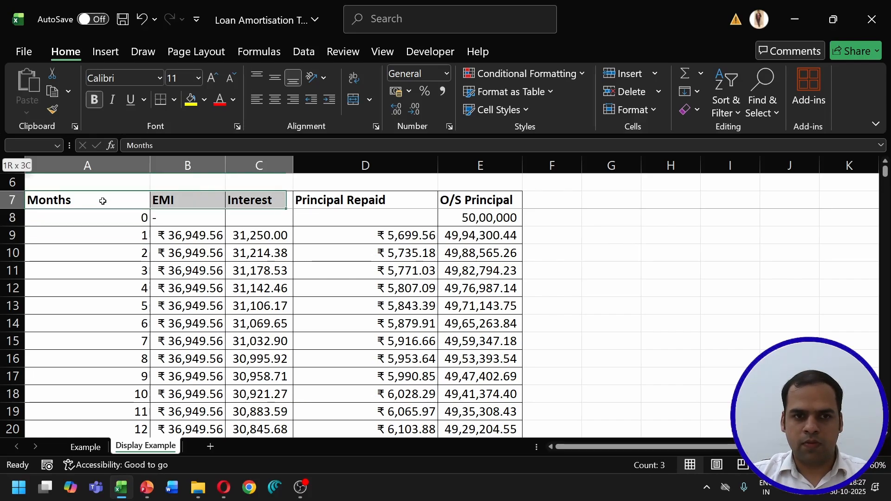
key(shift+Right)
key(ctrl+shift+Down)
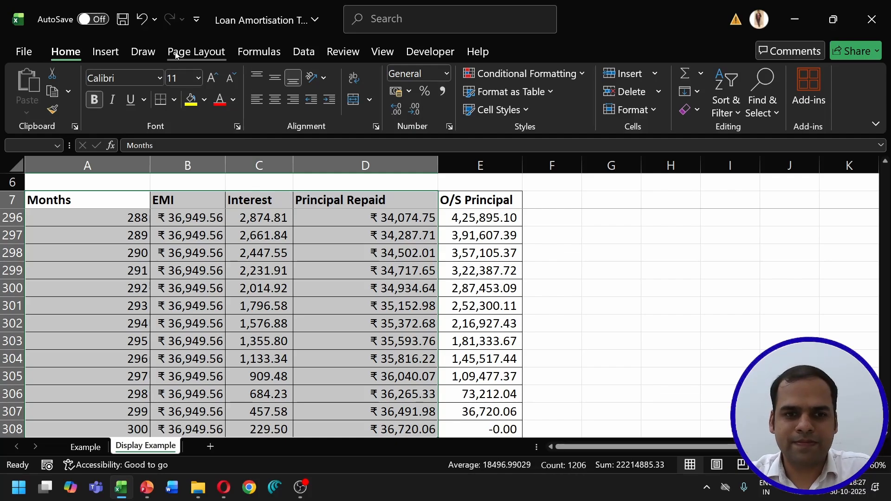
click(105, 57)
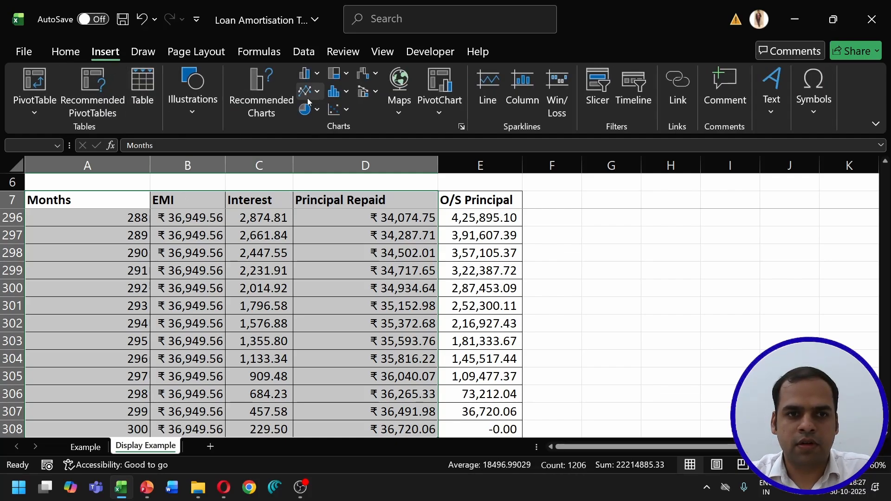
click(261, 109)
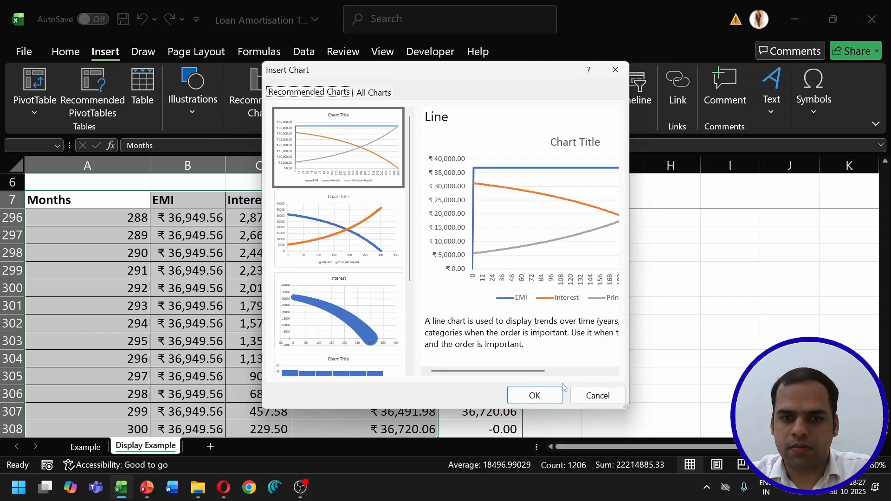
click(339, 179)
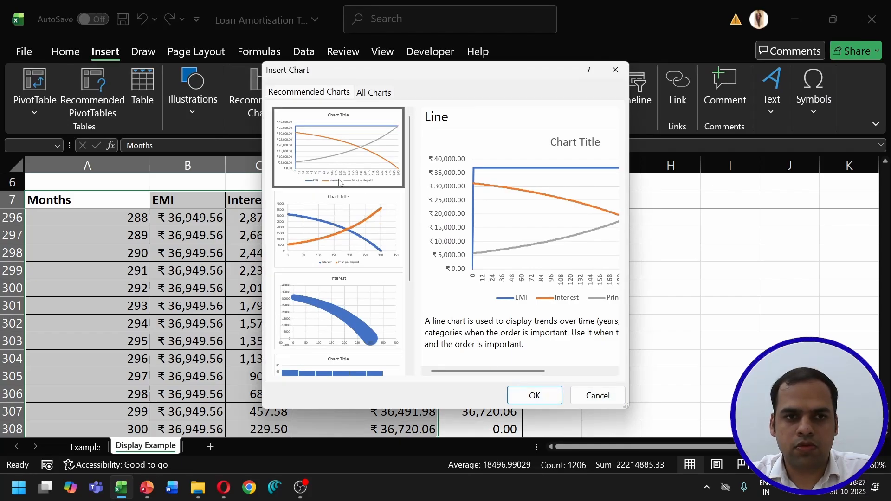
click(538, 398)
Step: Shrink the line chart and position it beside the Principal Repaid column, spanning columns E to J
scroll(559, 358, up, 4)
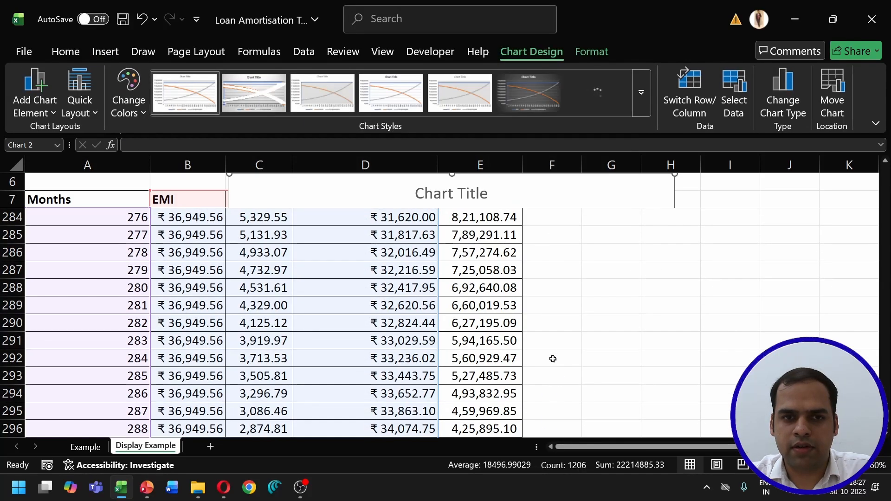
drag(689, 295, 700, 265)
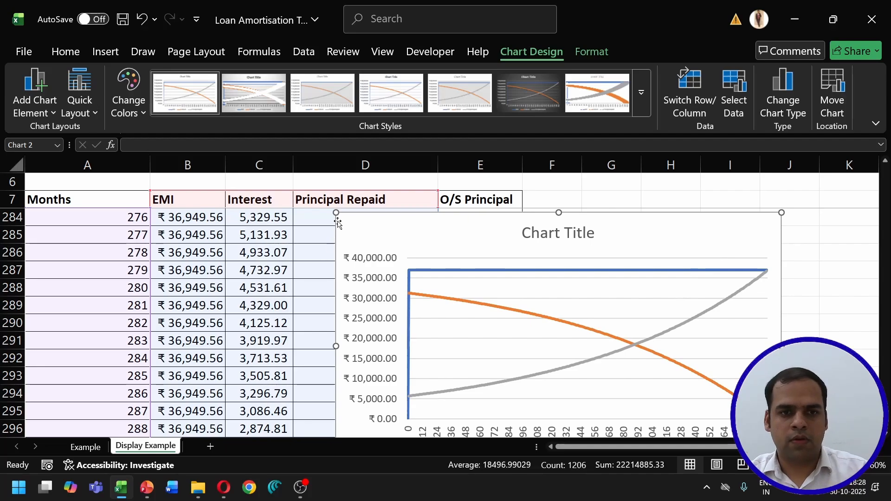
drag(336, 213, 473, 225)
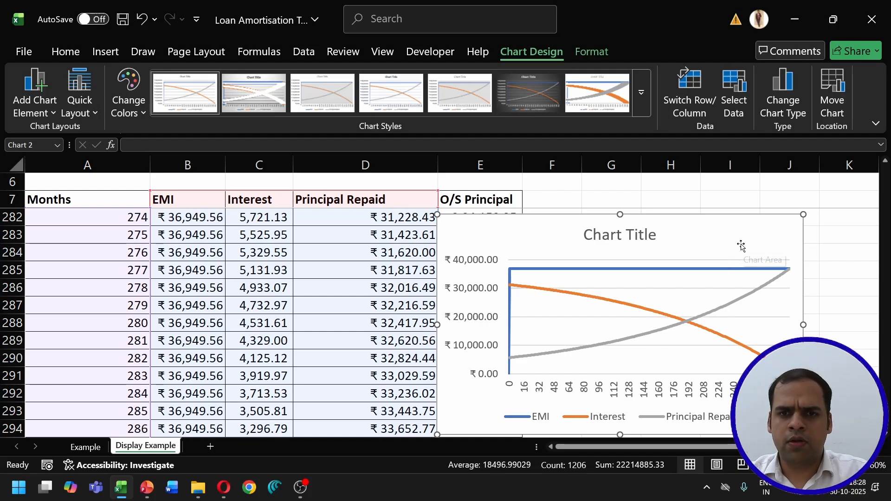
mouse_move(740, 242)
mouse_down()
mouse_move(771, 235)
mouse_move(746, 218)
mouse_move(747, 232)
mouse_up()
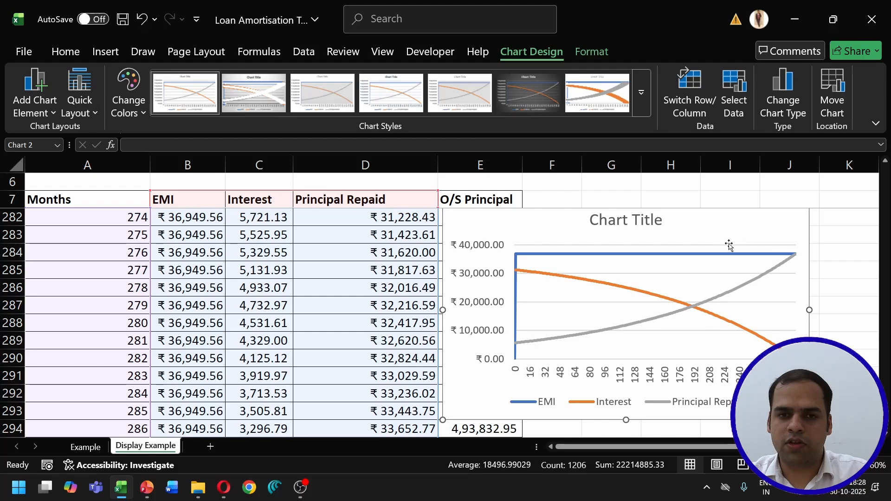